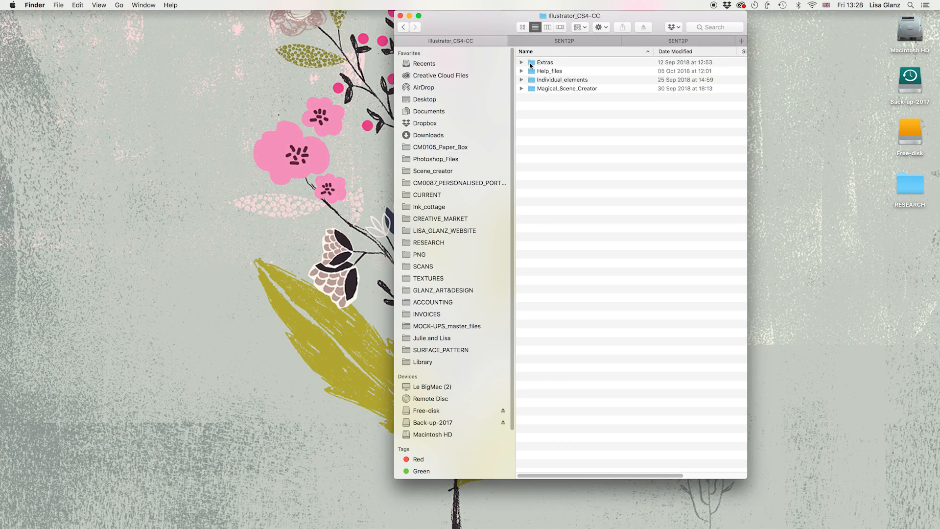
Step: Look through the Magical_Scene_Creator folder in Finder, and switch to the Underwater.ai document in Illustrator
click(521, 89)
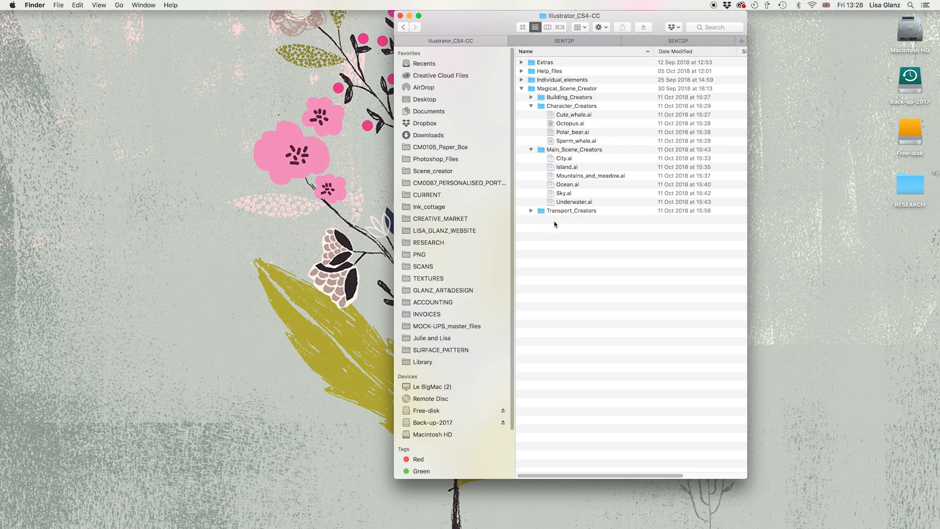
key(super+Tab)
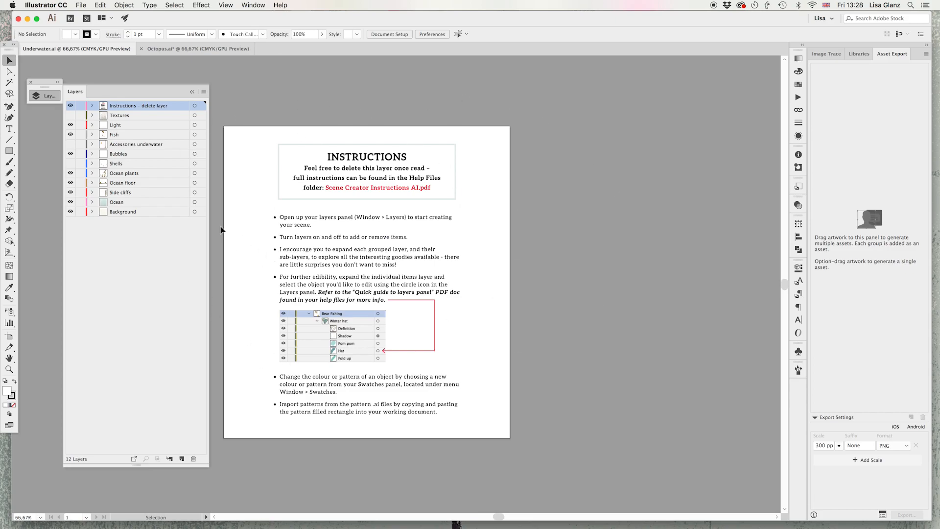
scroll(377, 235, left, 5)
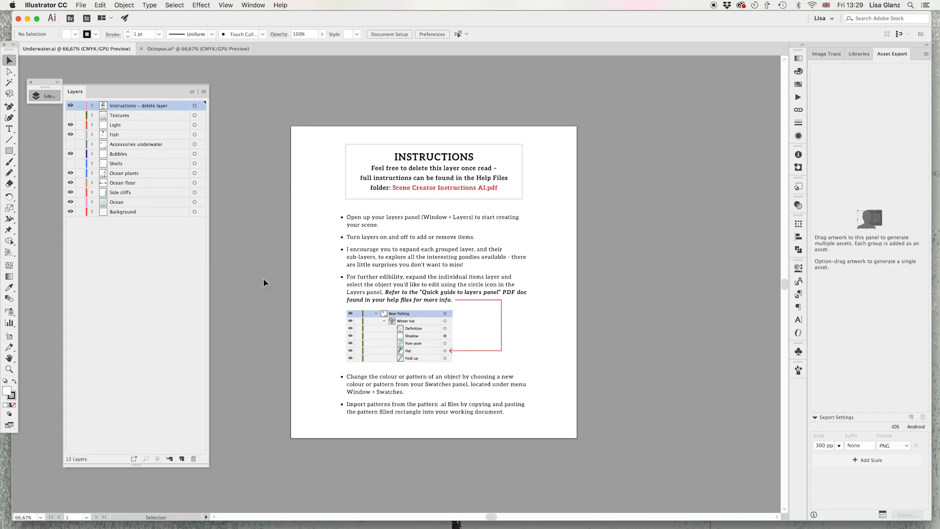
click(251, 5)
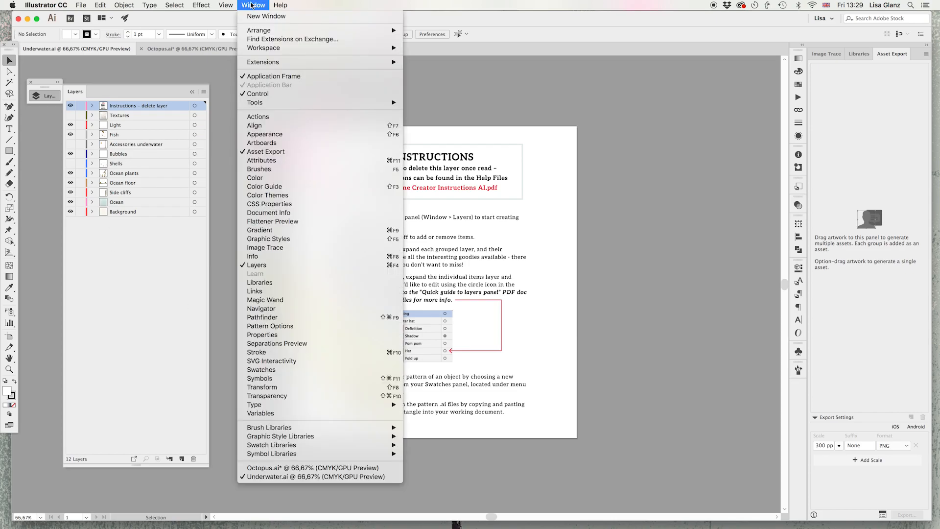
click(261, 4)
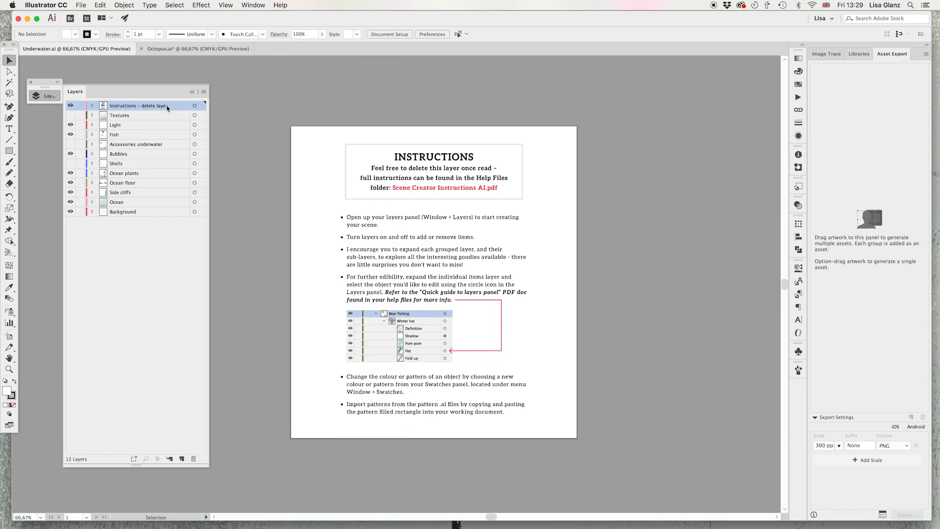
Step: Hide the instructions layer and every scene layer from Light through Side cliffs, keeping only Ocean and Background visible
click(71, 106)
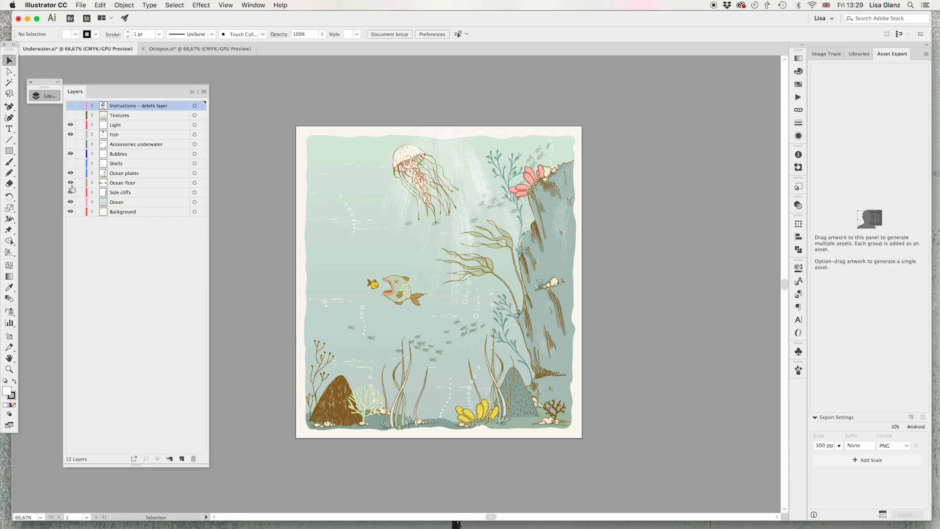
drag(70, 182, 70, 124)
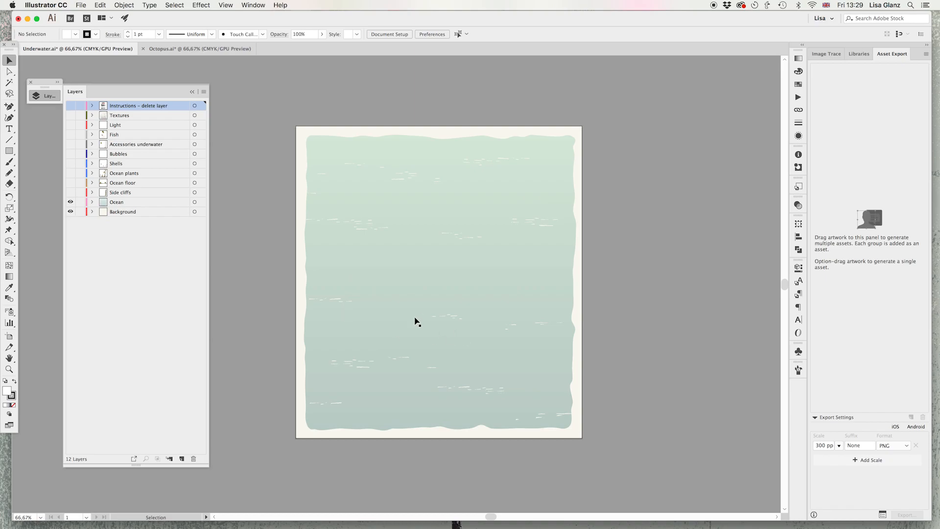
scroll(414, 322, up, 1)
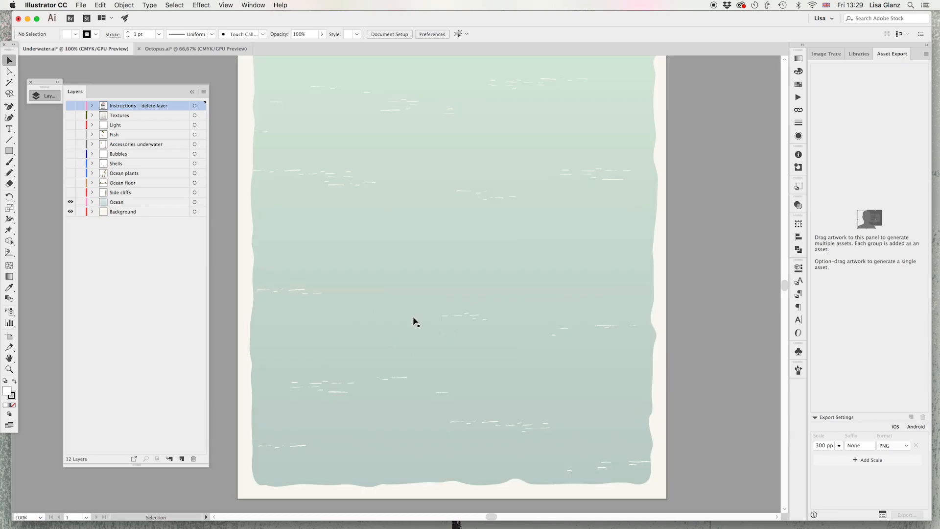
scroll(415, 316, up, 2)
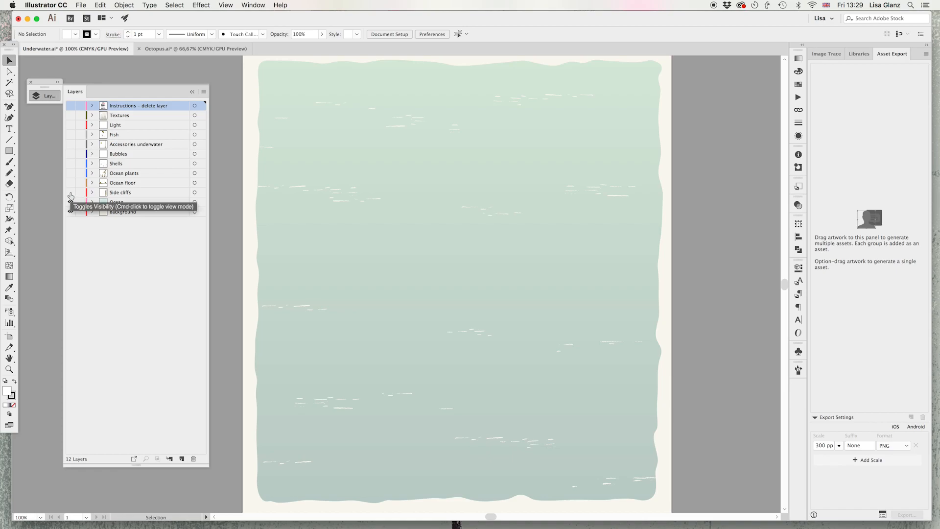
Step: Show the Side cliffs layer with only its right cliff, previewing the left cliff on and off
click(92, 192)
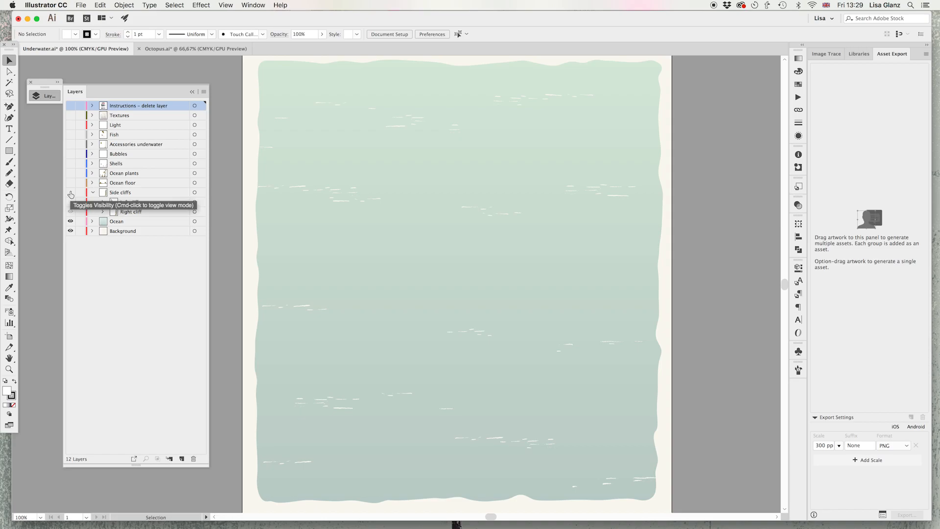
click(71, 193)
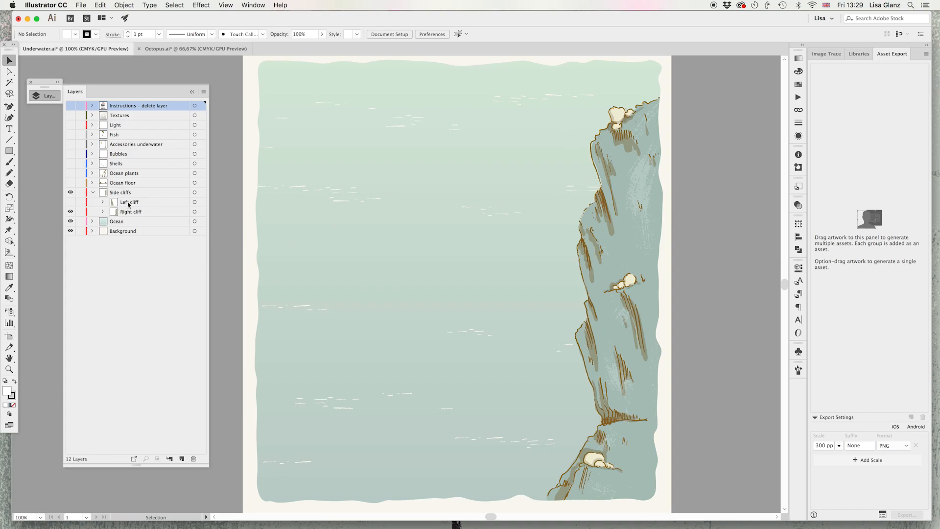
click(71, 203)
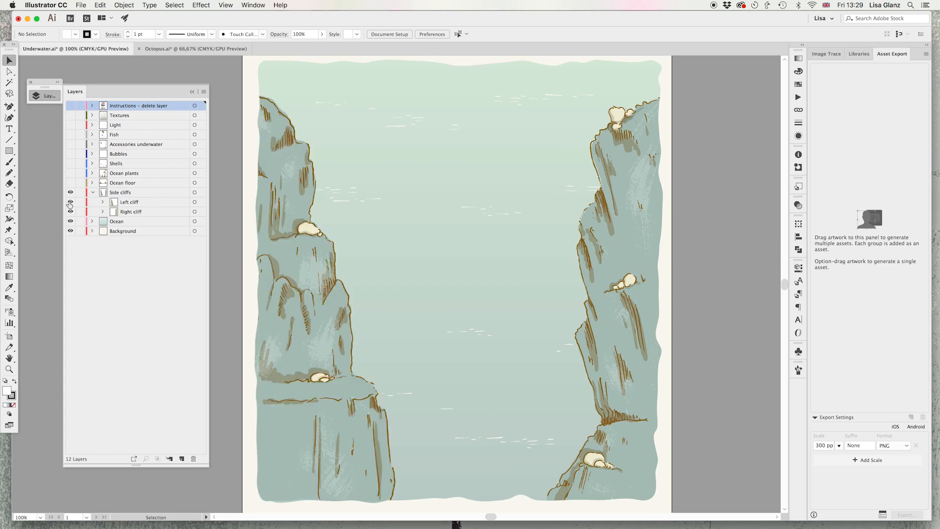
click(71, 202)
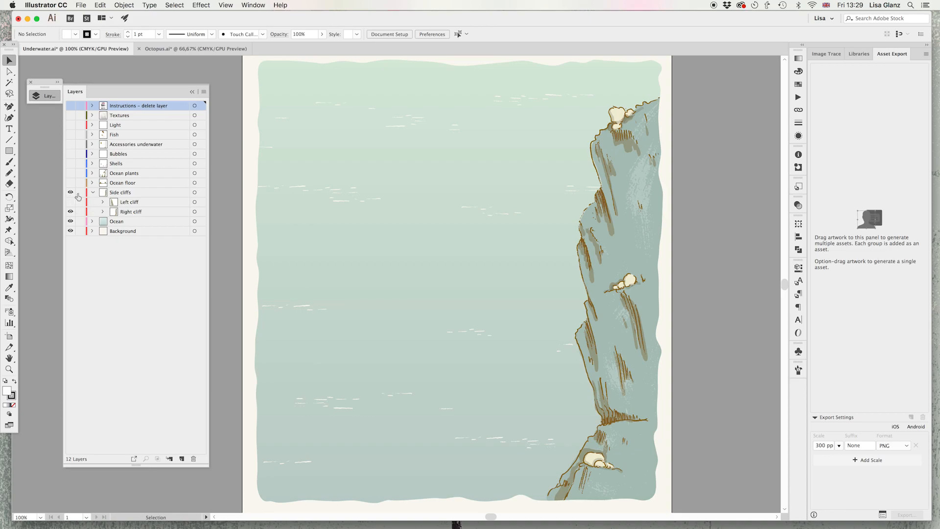
click(93, 194)
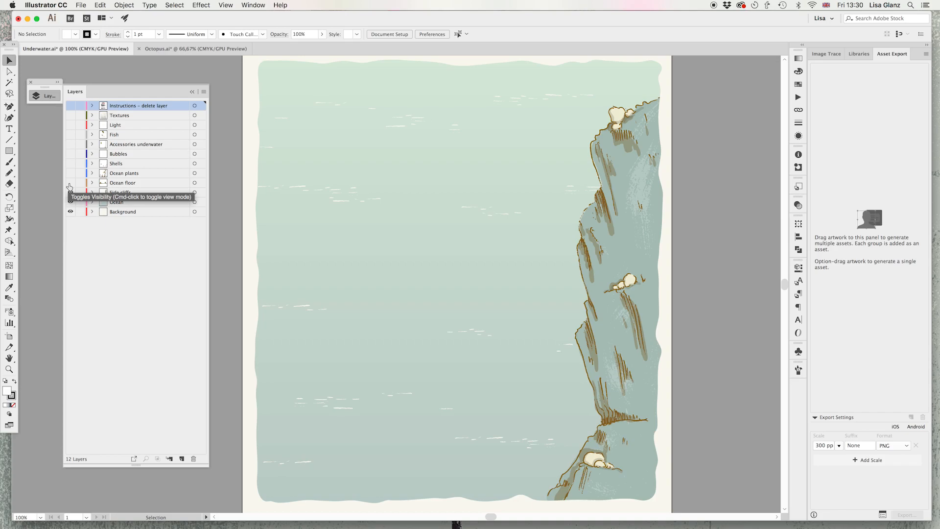
Step: Show the Ocean floor layer, hide its blue-grey hump, and turn its Stones group off and back on
click(71, 183)
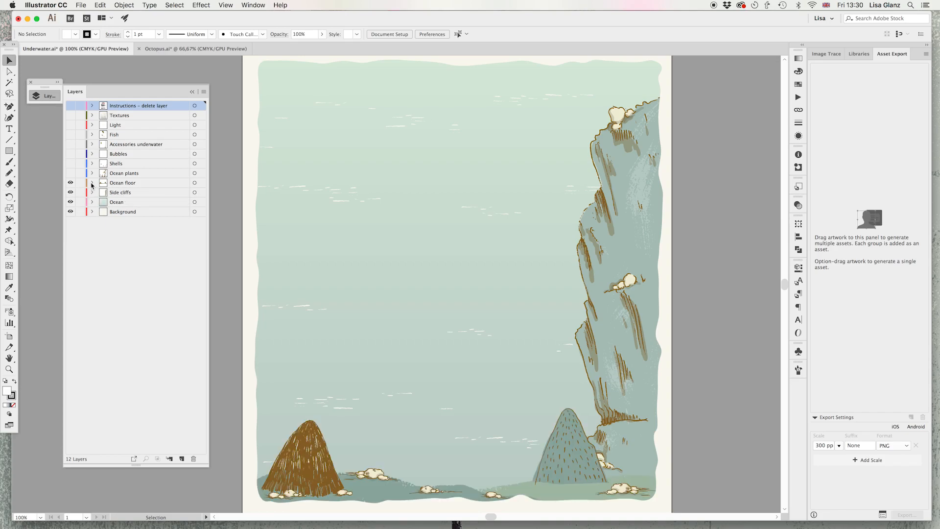
click(92, 183)
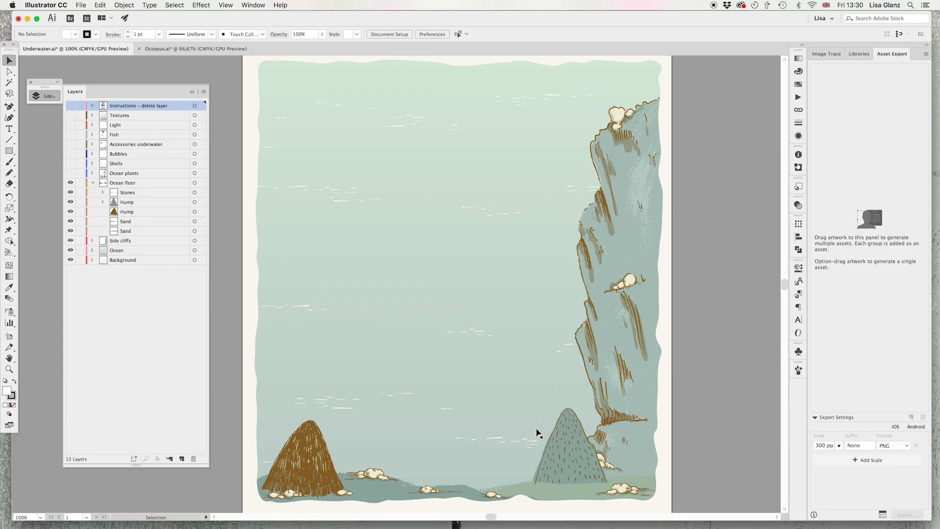
click(70, 203)
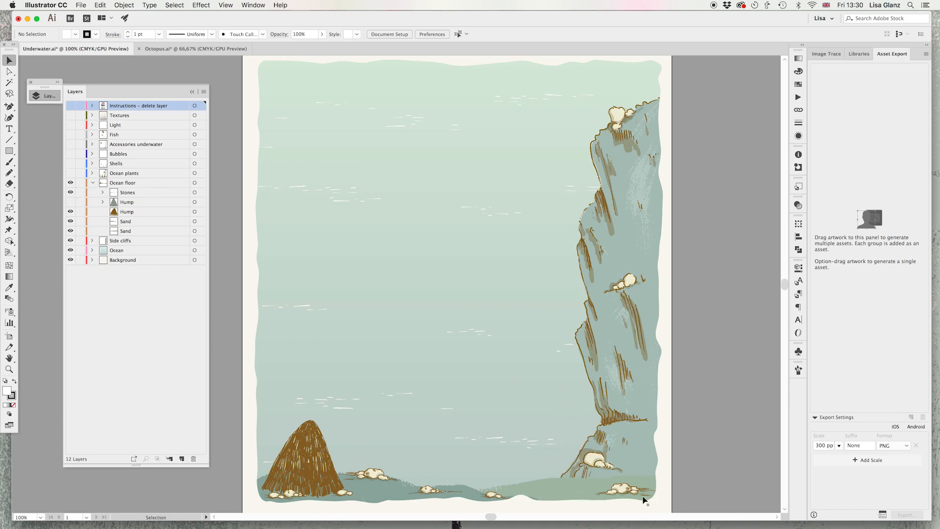
click(71, 194)
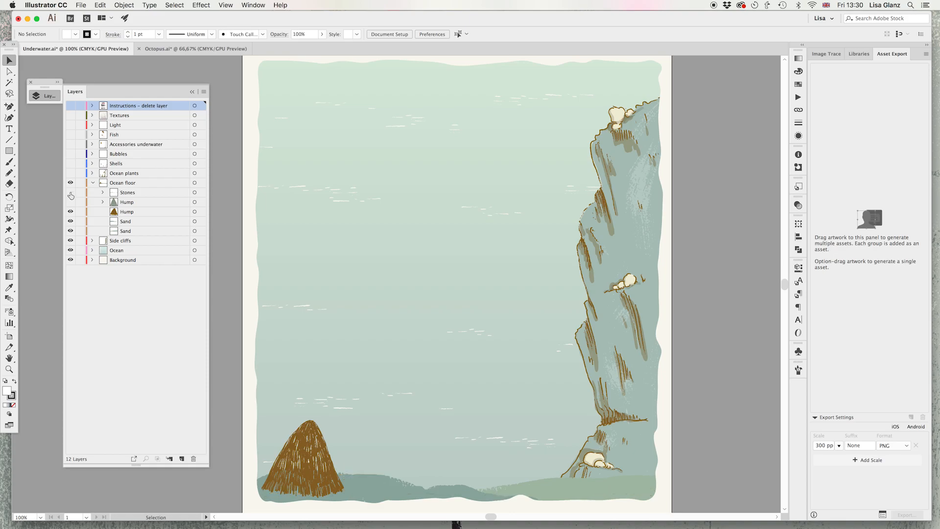
click(71, 194)
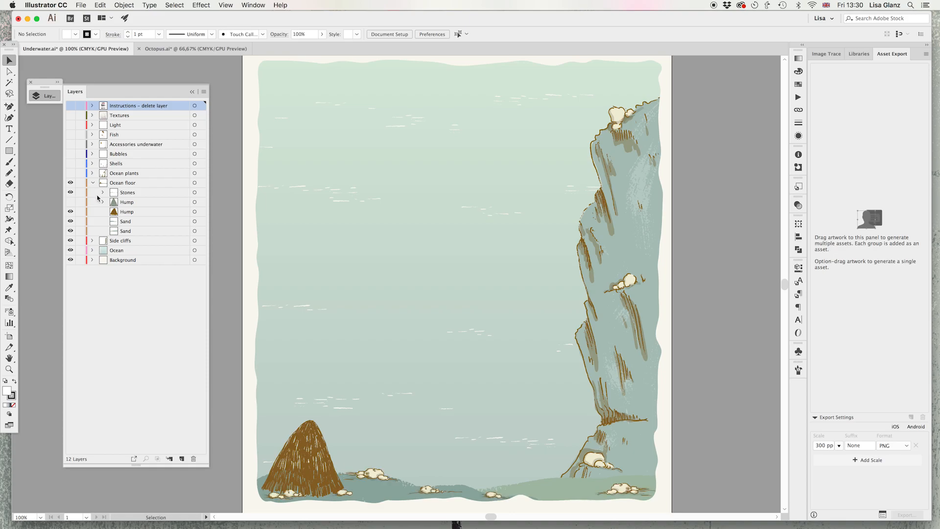
Step: Turn one item inside the Stones group off and back on, and show the blue-grey hump again
click(103, 192)
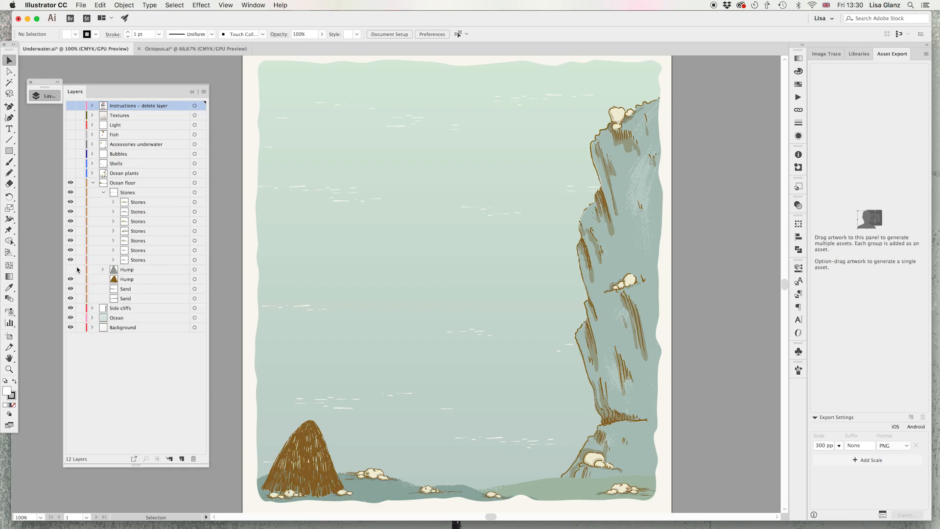
click(71, 251)
click(71, 251)
click(104, 193)
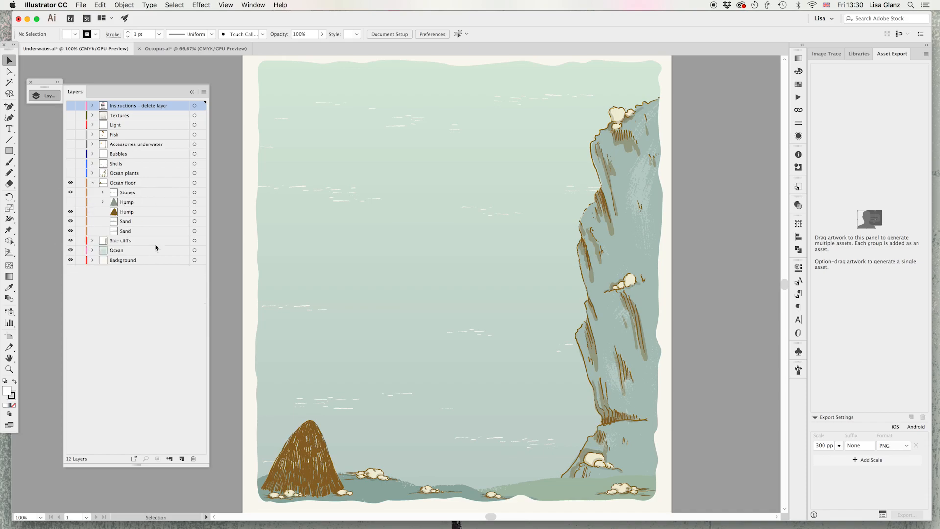
click(70, 211)
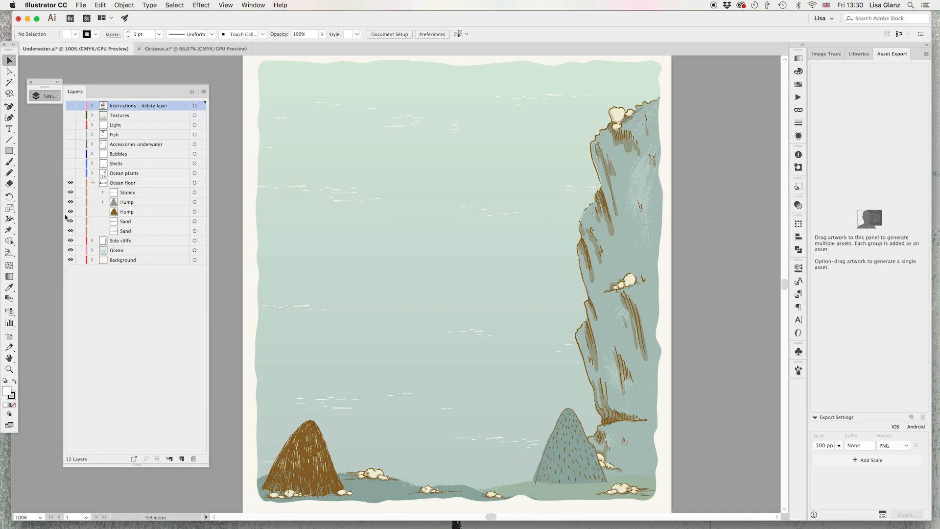
click(92, 183)
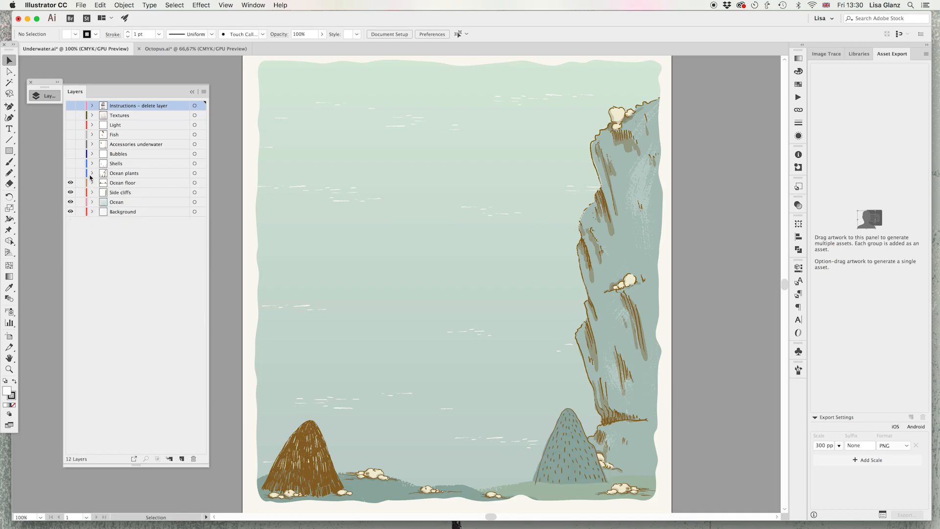
Step: Show the Ocean plants layer, and toggle the Weird squishy plant and one Flowy seaweed among the right cliff plants off and on
click(92, 173)
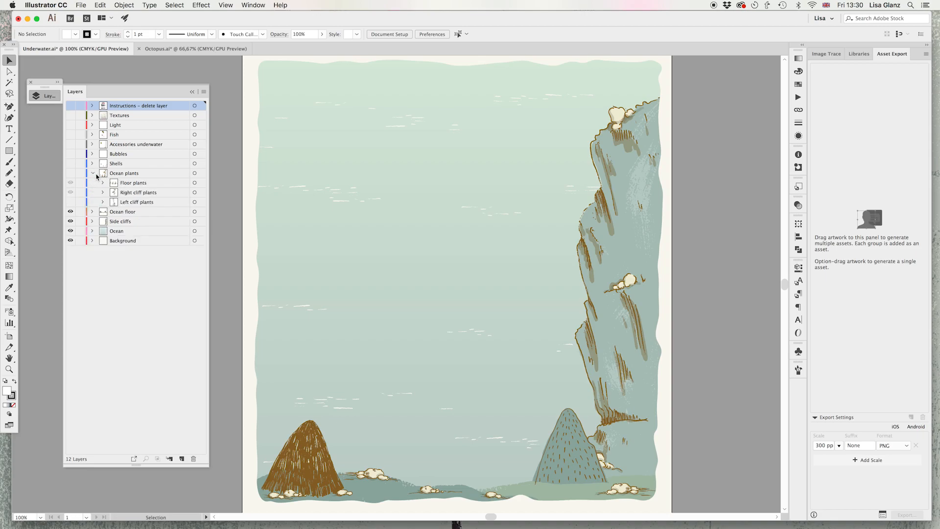
click(70, 173)
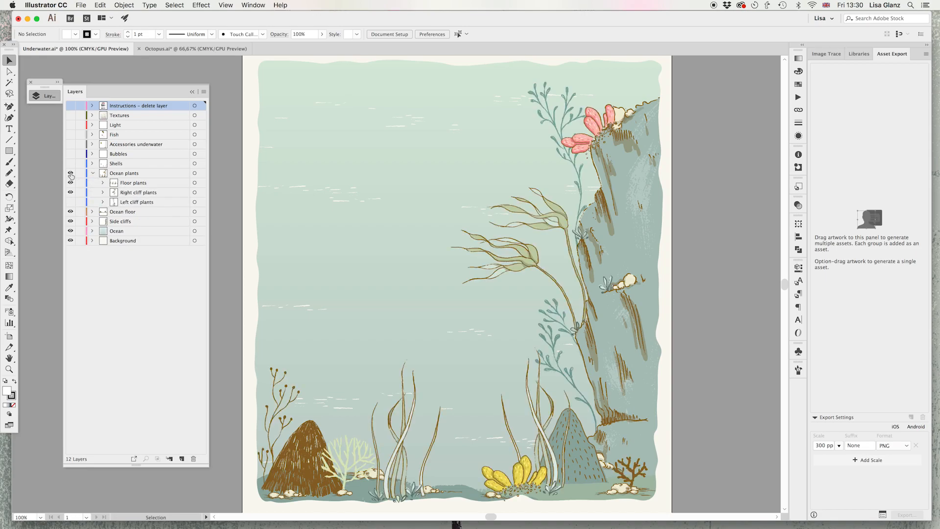
click(102, 193)
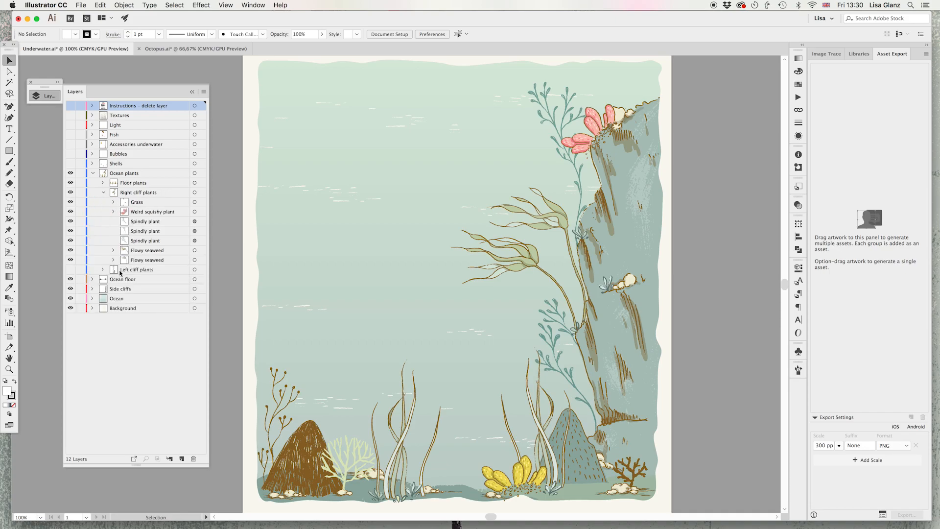
click(70, 212)
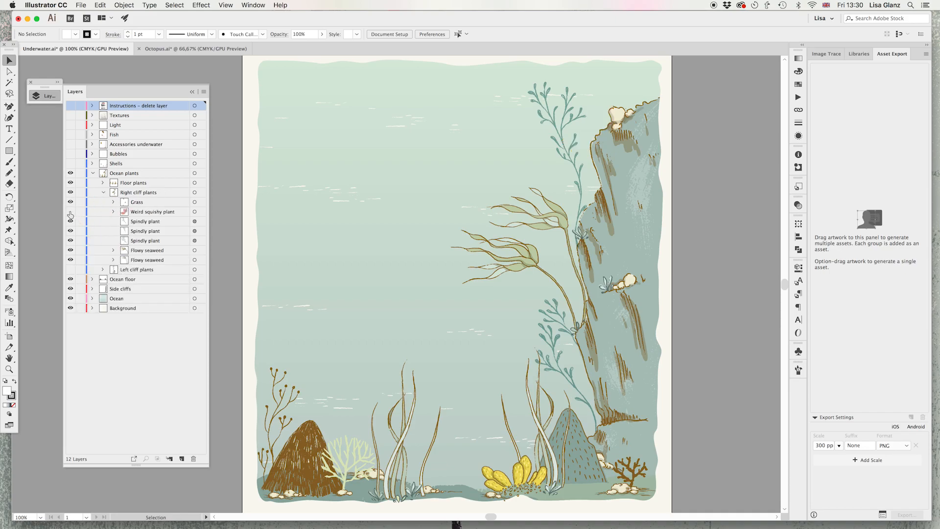
click(71, 212)
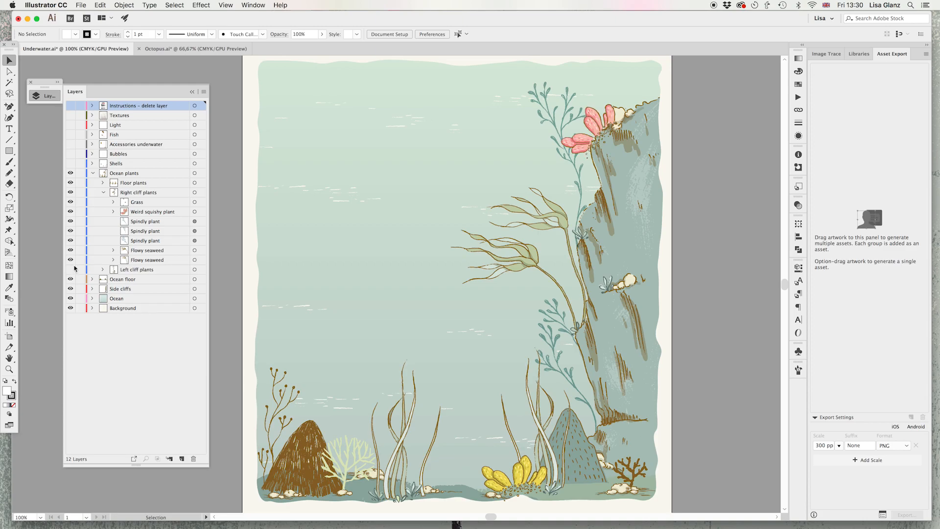
click(71, 250)
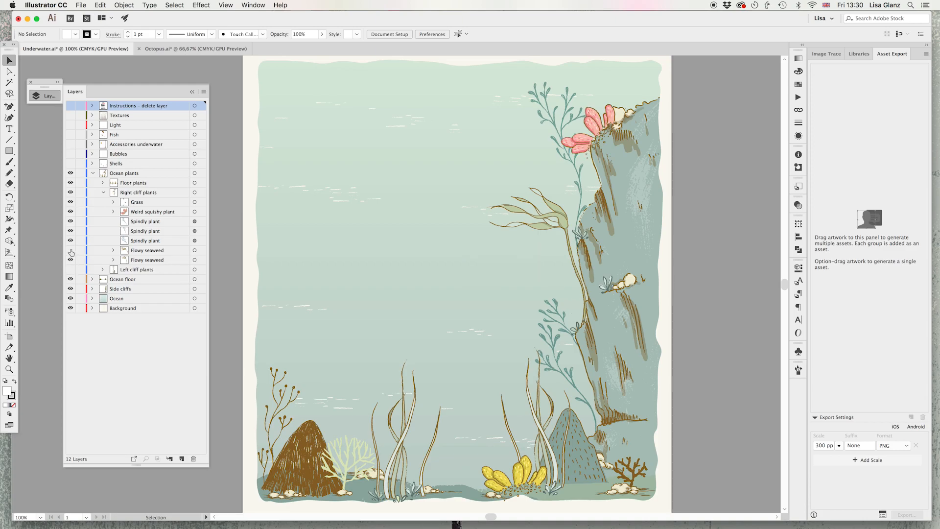
click(71, 250)
click(104, 192)
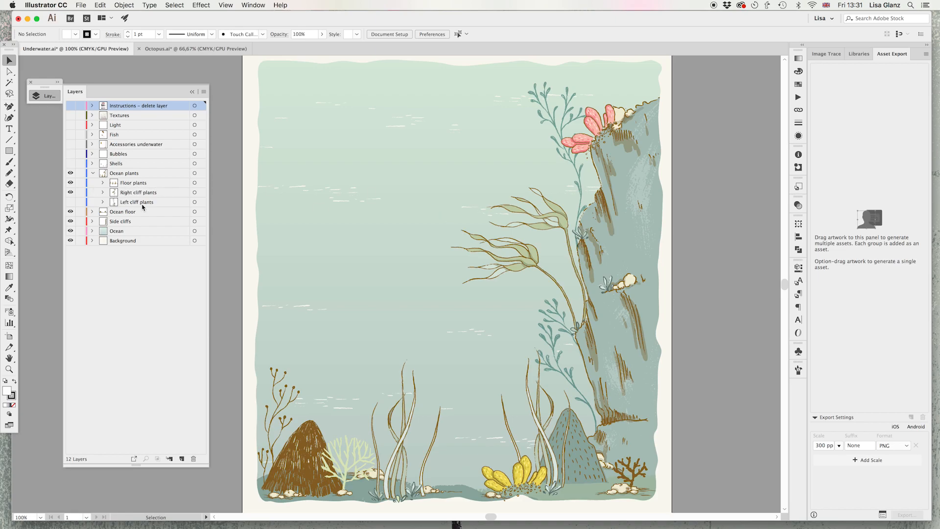
Step: Show the Left cliff plants group, and preview the left cliff behind it on and off
click(70, 202)
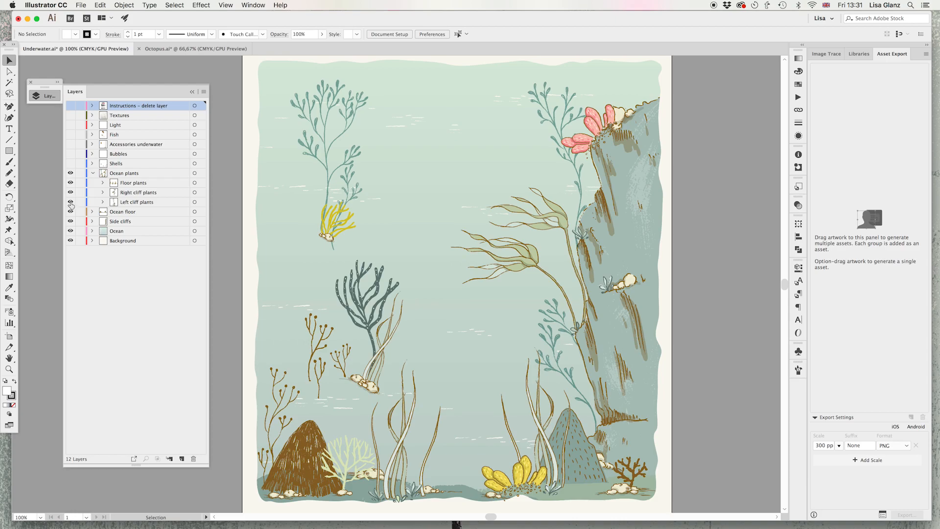
click(70, 202)
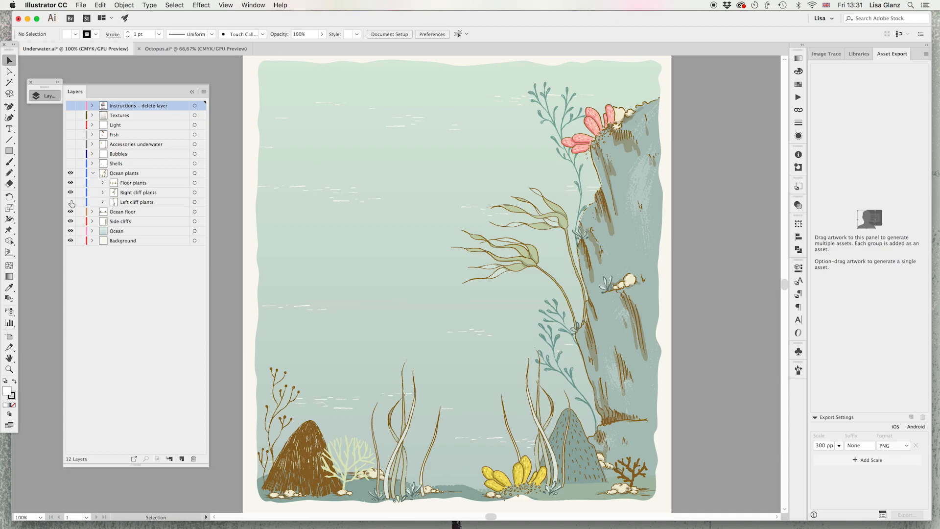
click(71, 202)
click(92, 221)
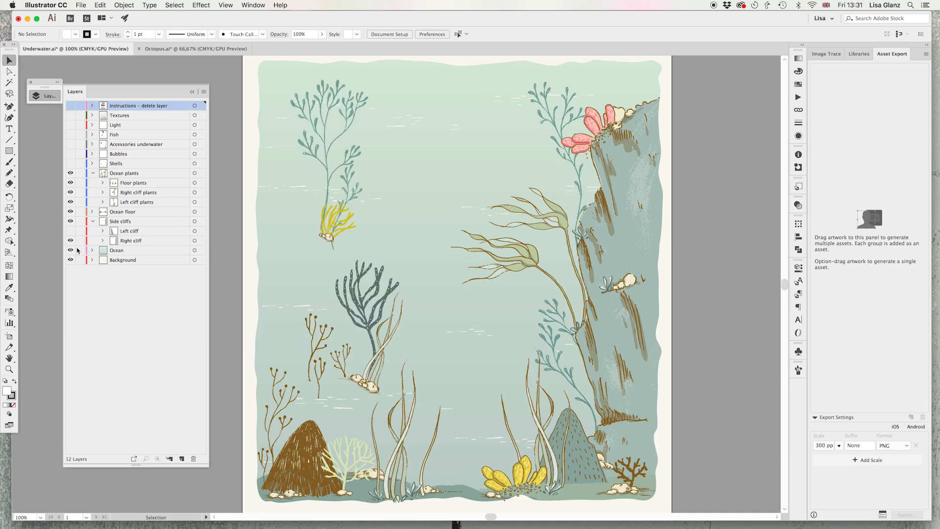
click(71, 231)
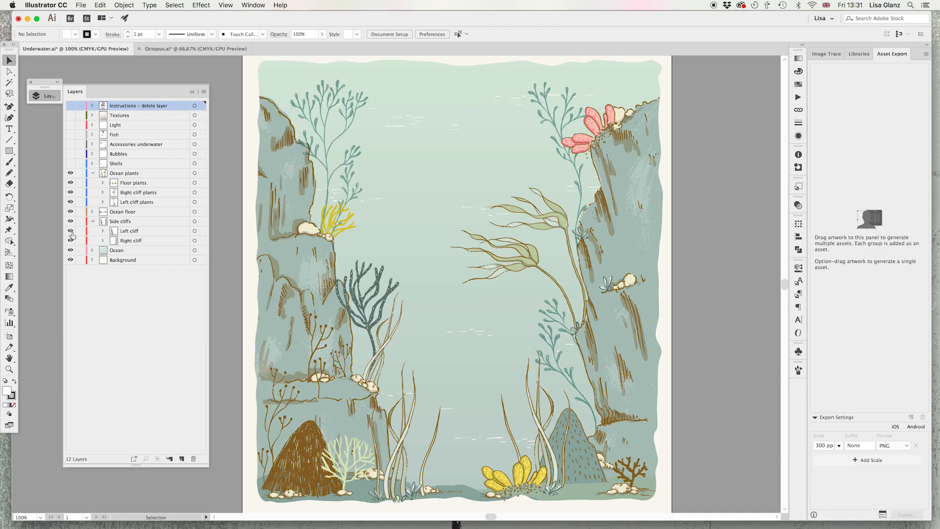
click(70, 230)
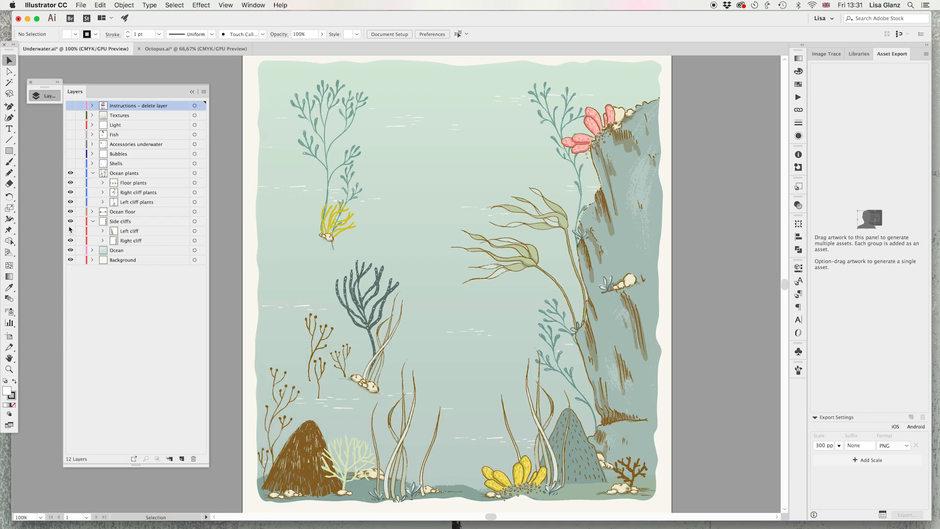
Step: Turn the Left cliff plants group off and back on within the Ocean plants layer
click(70, 202)
click(93, 173)
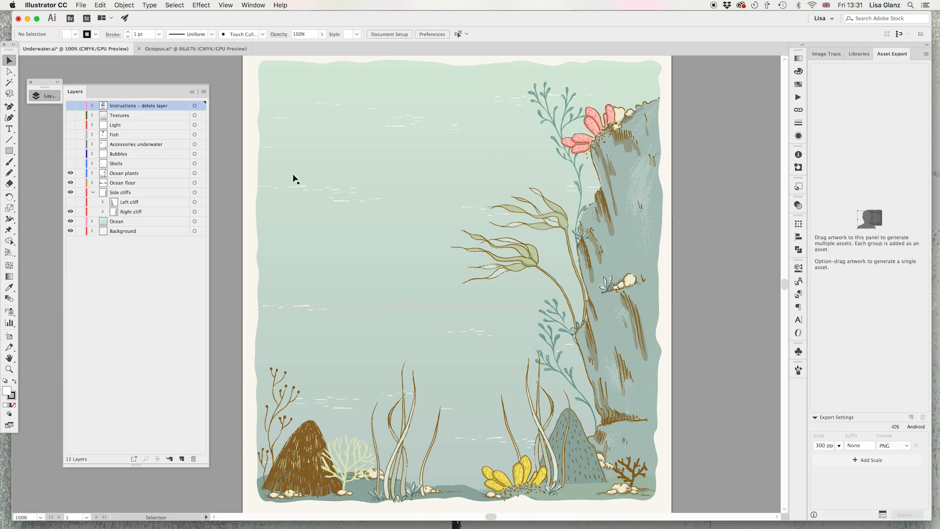
click(92, 173)
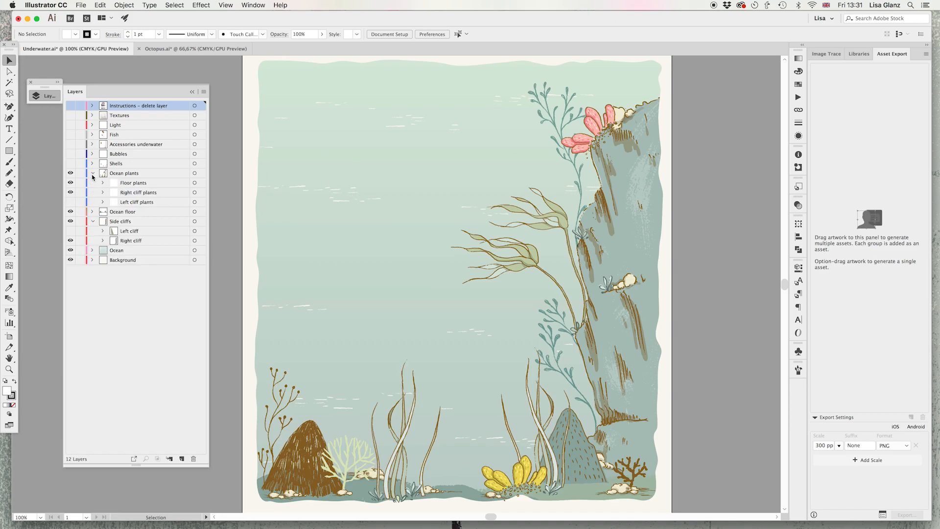
click(70, 202)
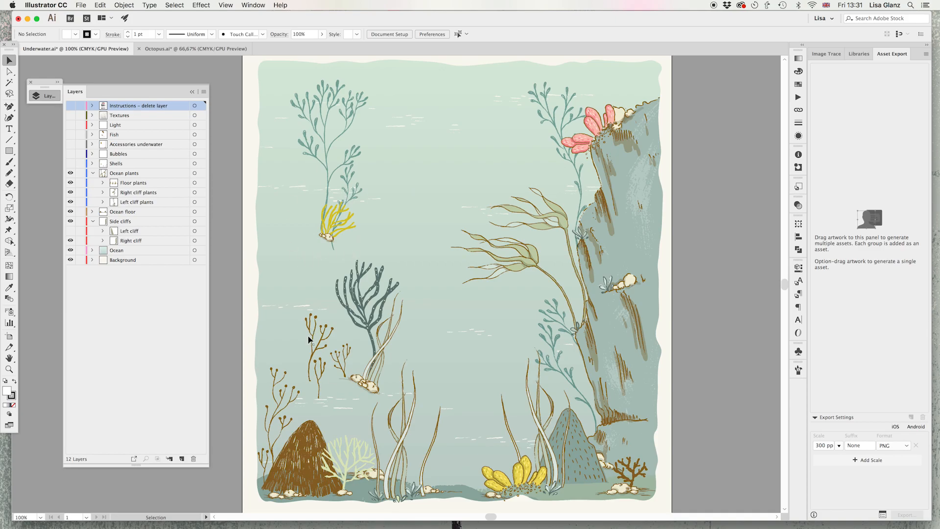
Step: Hide the Left cliff plants group and collapse the Ocean plants layer
click(70, 221)
click(70, 239)
click(70, 202)
click(93, 174)
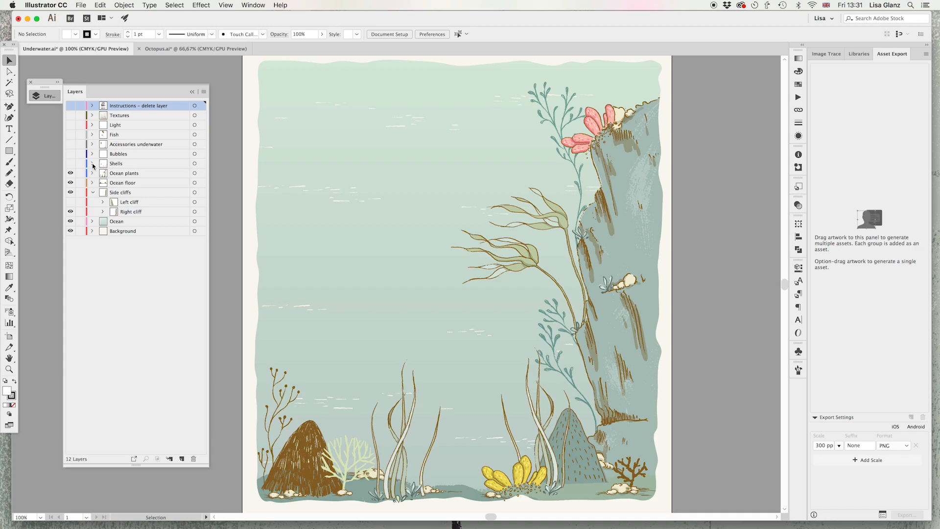
Step: Show the Bubbles and Shells layers, and hide the two Sea urchins groups floating in open water where the left cliff is missing
click(70, 155)
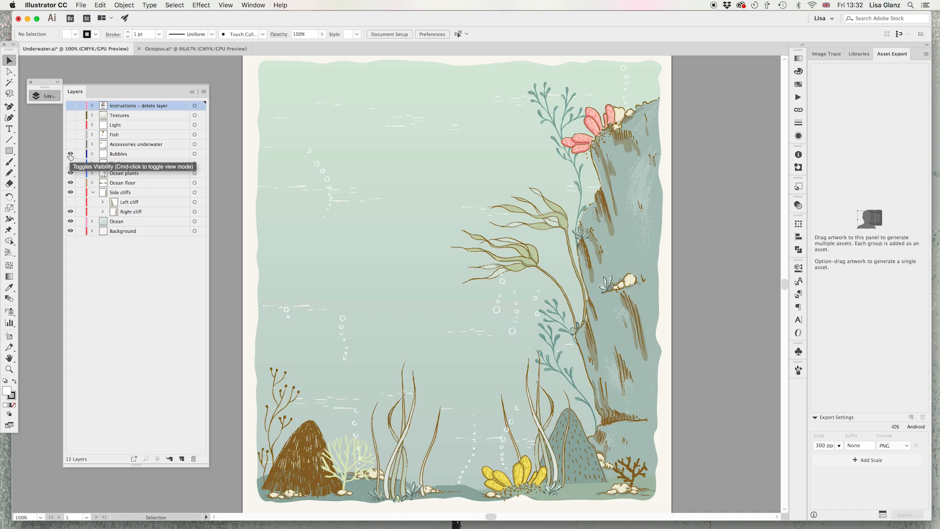
click(93, 163)
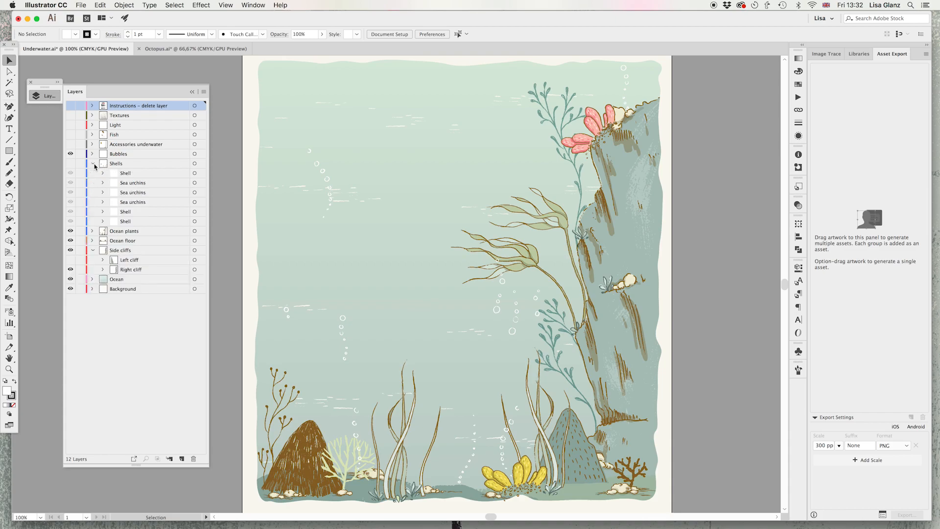
click(71, 163)
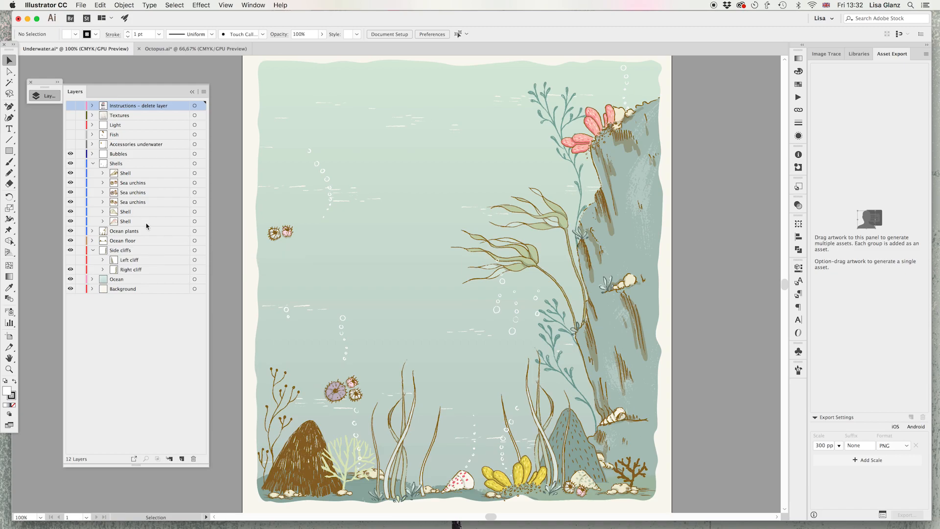
click(71, 191)
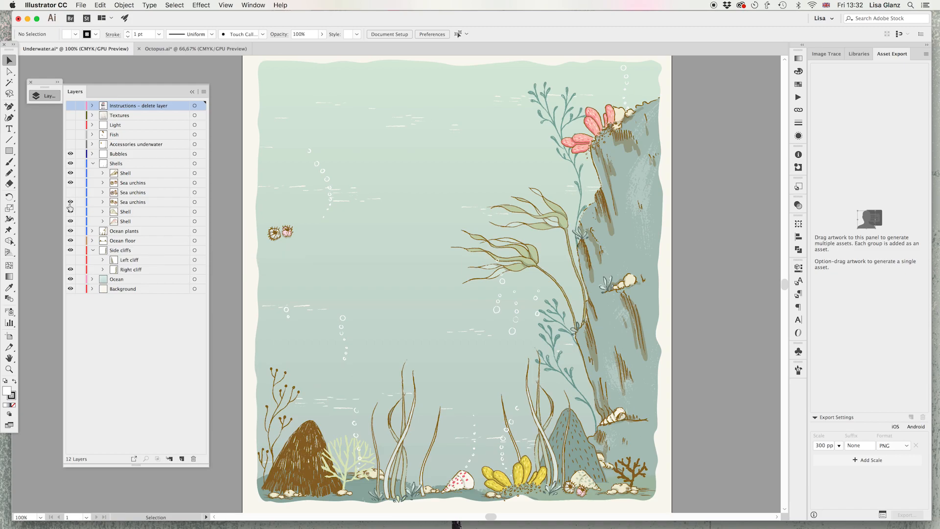
click(70, 183)
click(93, 164)
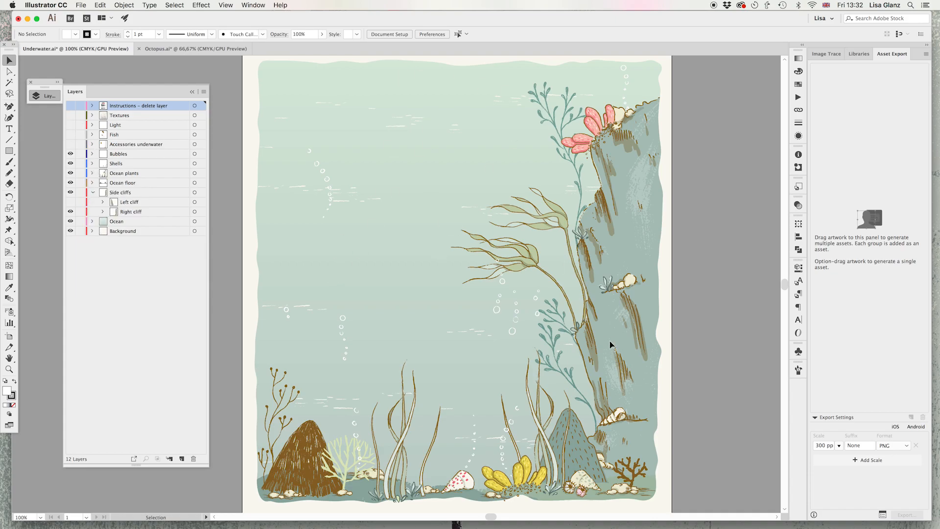
Step: Show the Light and Fish layers, and expand the Fish layer to list its sublayers
click(70, 126)
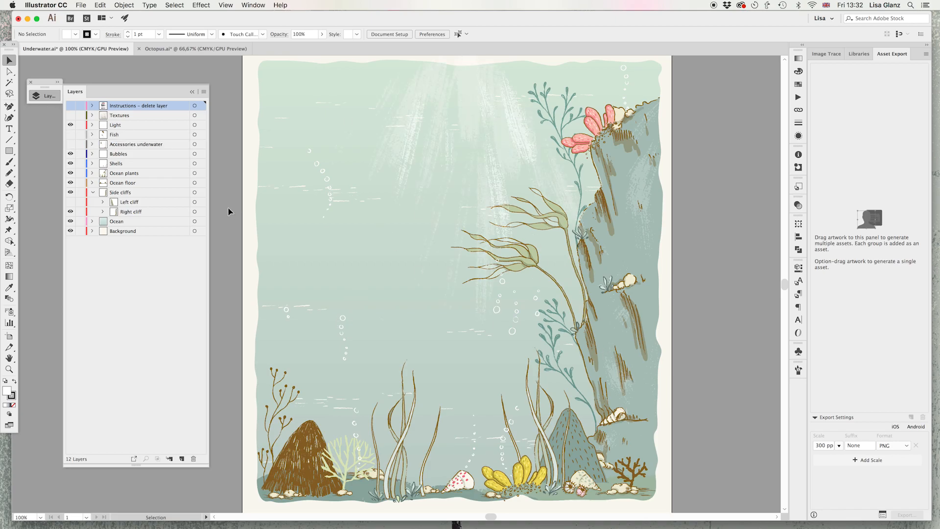
click(70, 134)
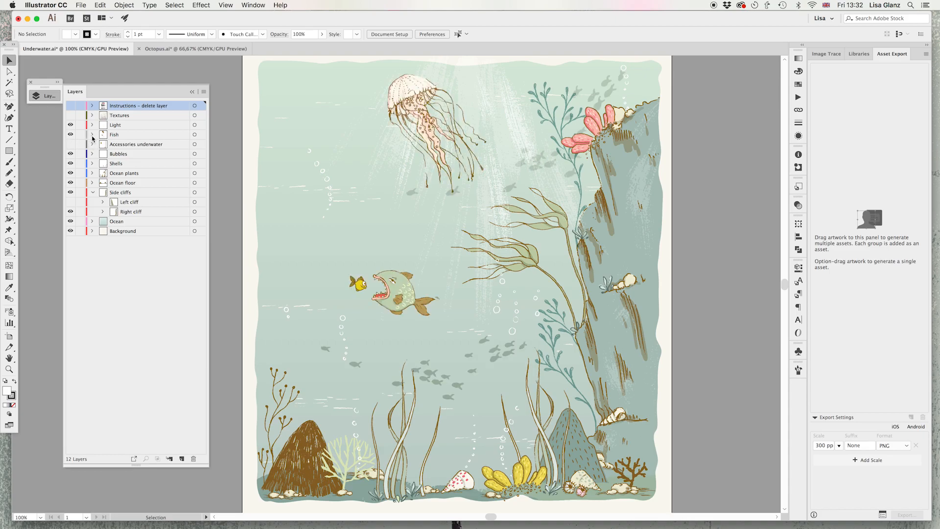
click(93, 135)
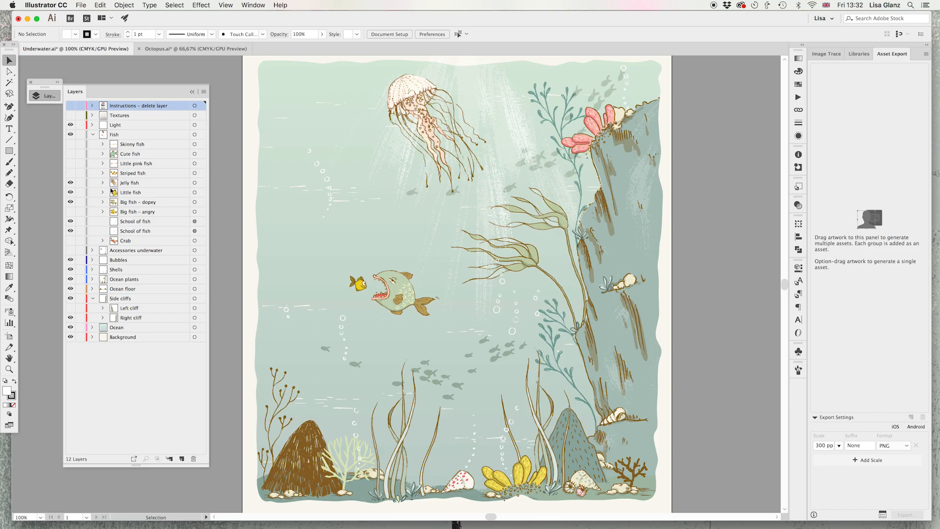
Step: Hide the Jelly fish, Little fish and Big fish - dopey, and show the Striped fish and Little pink fish instead
click(71, 183)
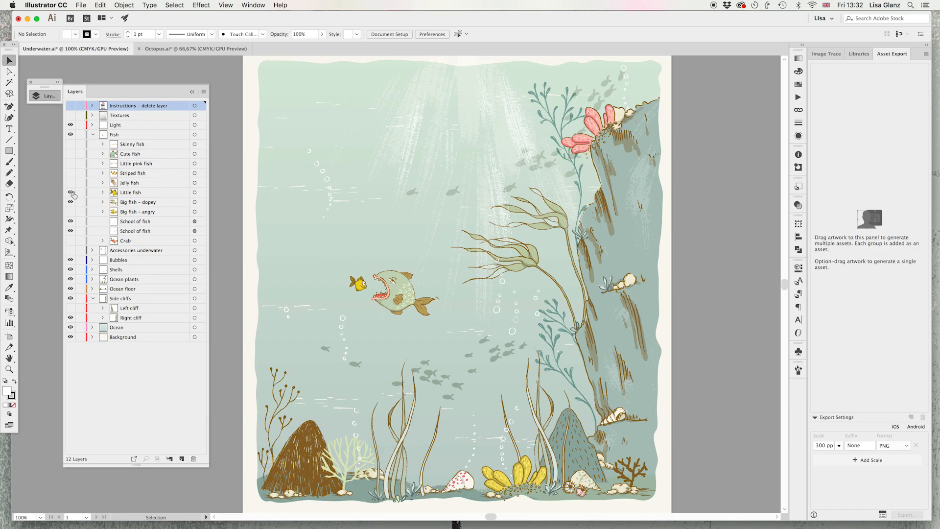
click(70, 193)
click(70, 194)
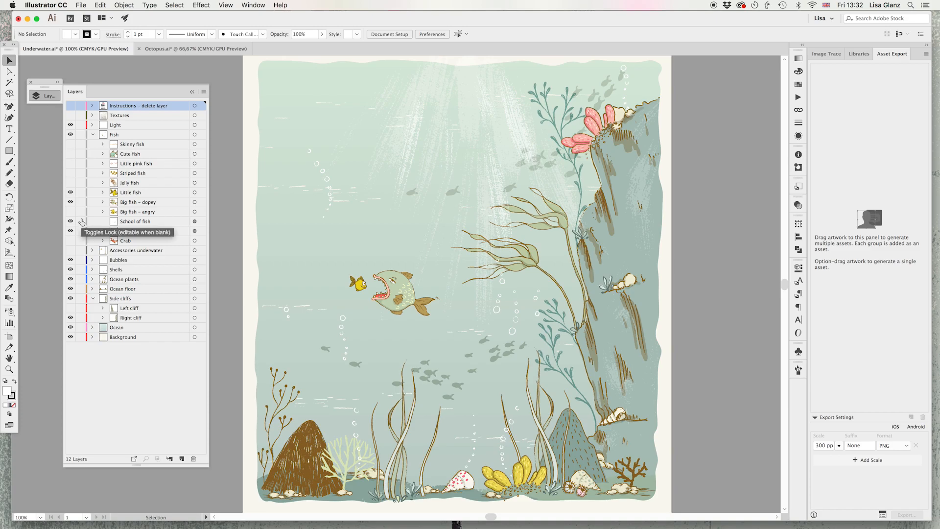
click(70, 192)
click(70, 202)
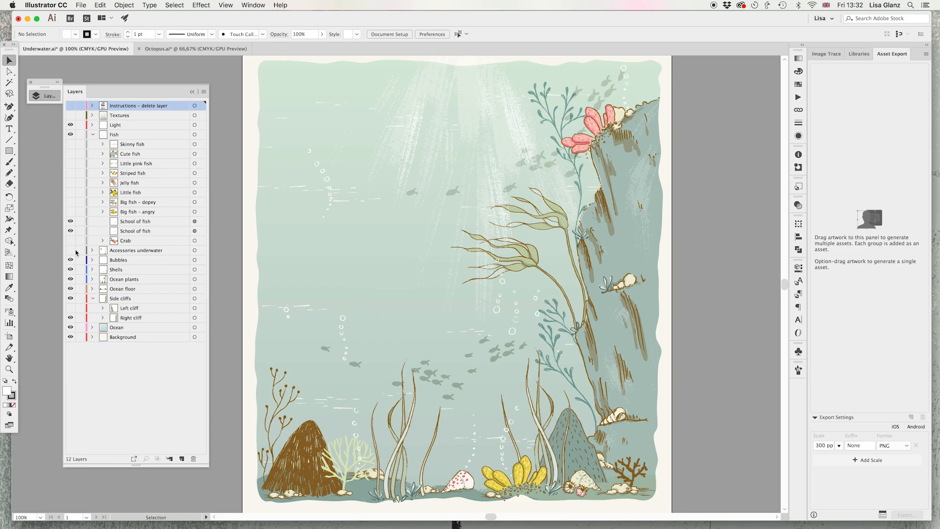
click(70, 173)
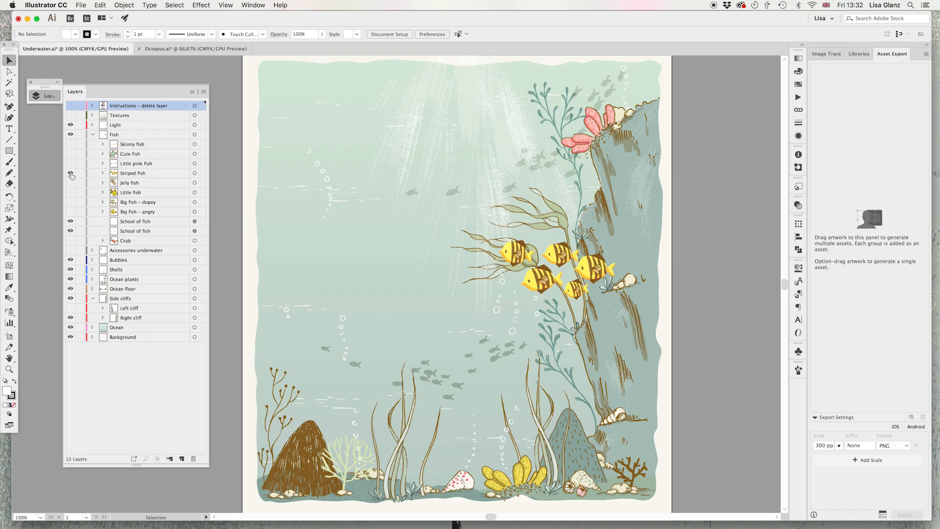
click(71, 163)
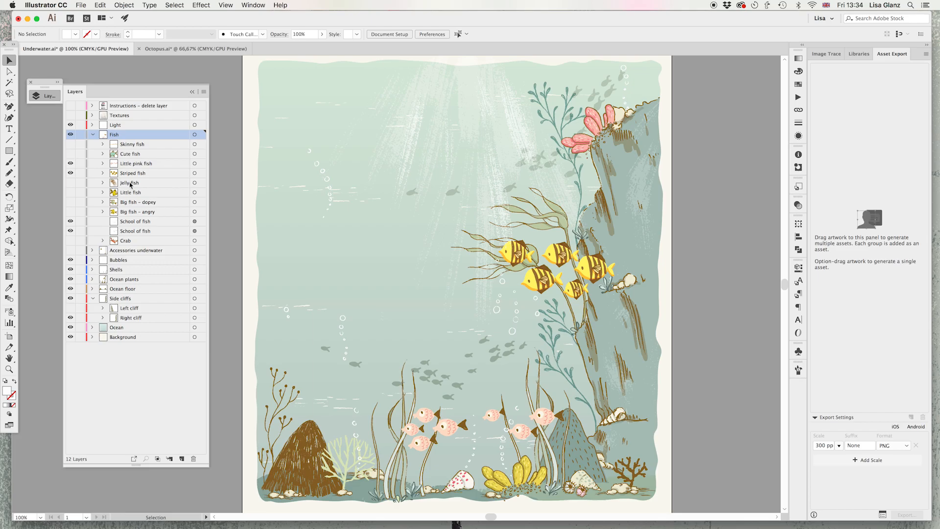
Step: Select only the first Stripe fish in the Striped fish group and expand it to list its parts
click(561, 257)
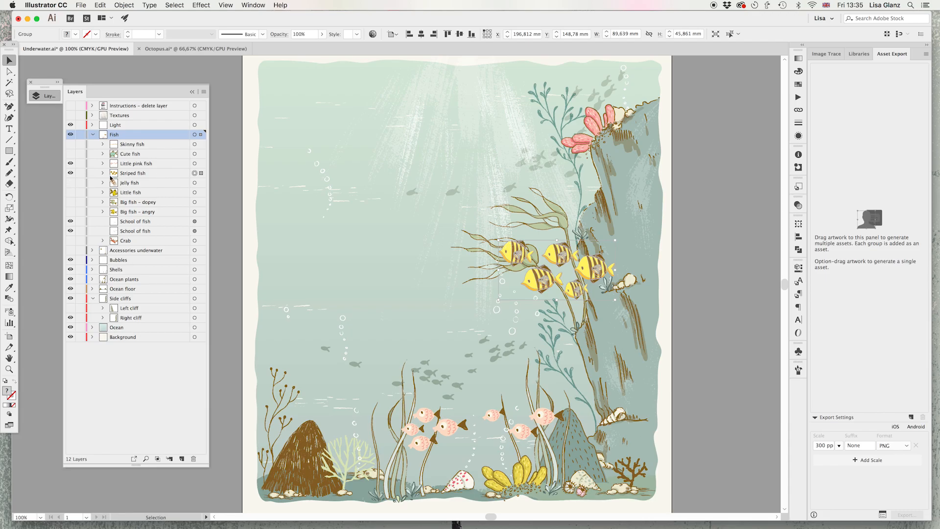
click(103, 174)
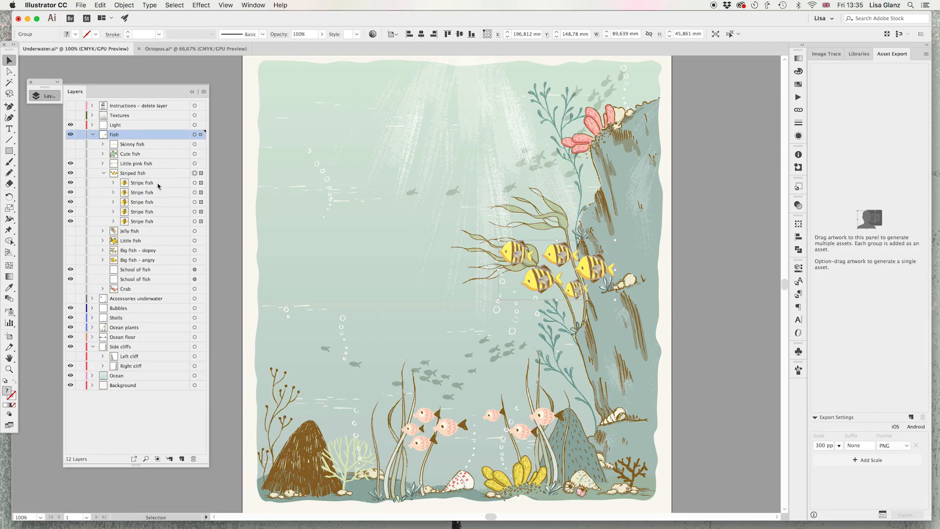
click(201, 183)
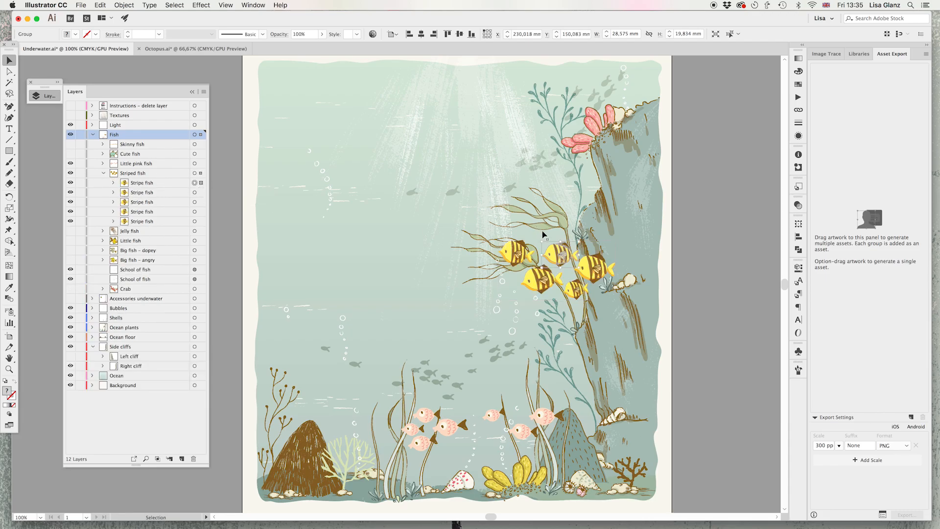
click(113, 183)
click(114, 182)
click(113, 183)
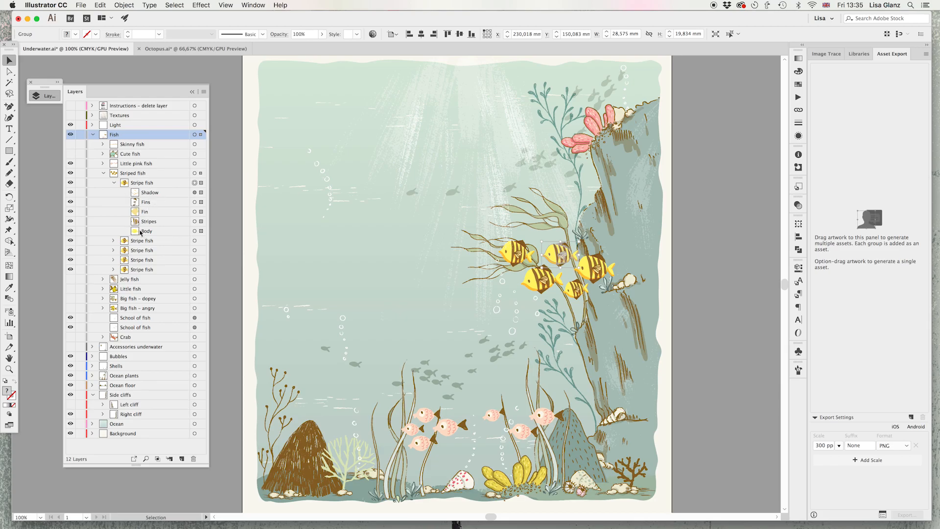
Step: Recolor the Body of the first Stripe fish with a light pink swatch
click(201, 231)
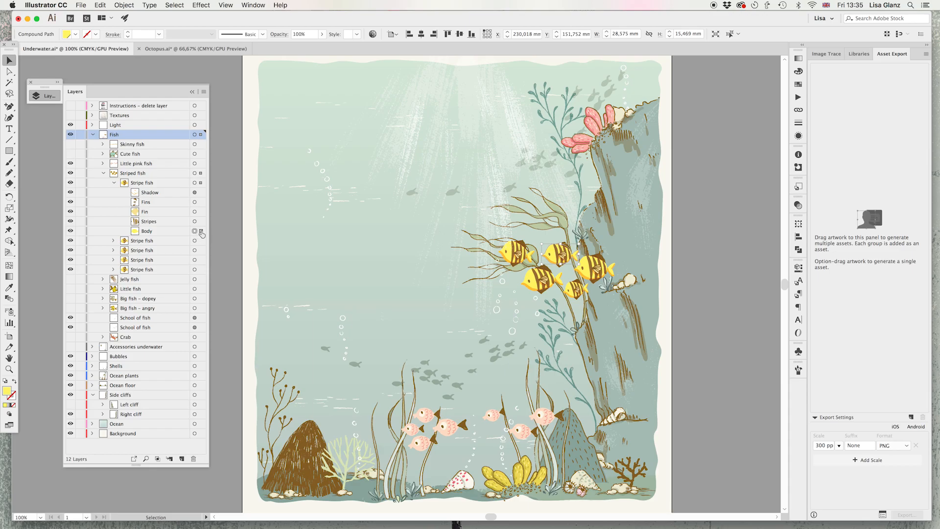
click(800, 86)
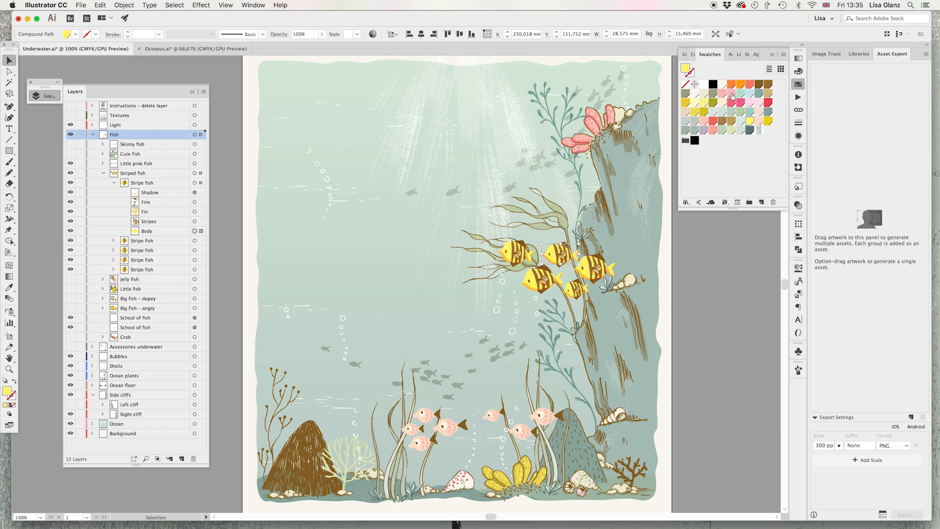
click(732, 95)
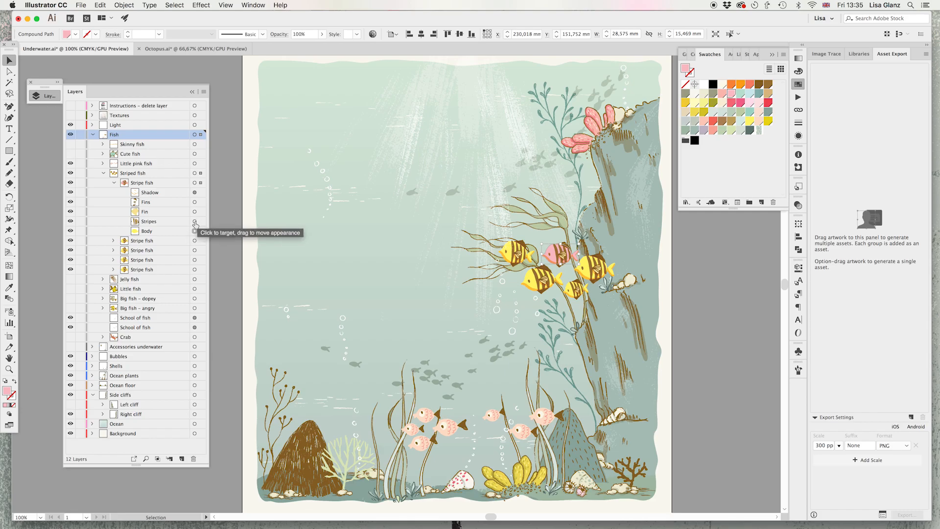
Step: Recolor the Stripes of the first Stripe fish with an off-white swatch and deselect the artwork
click(194, 223)
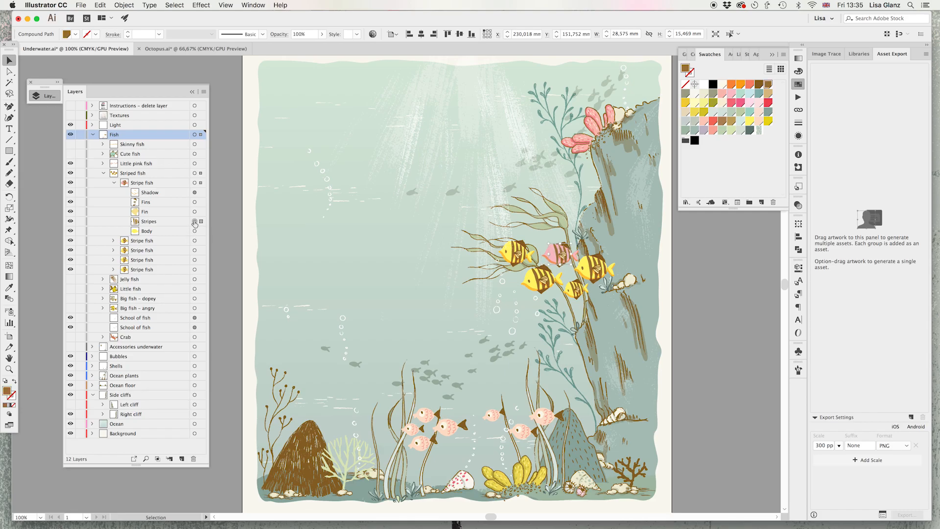
click(723, 85)
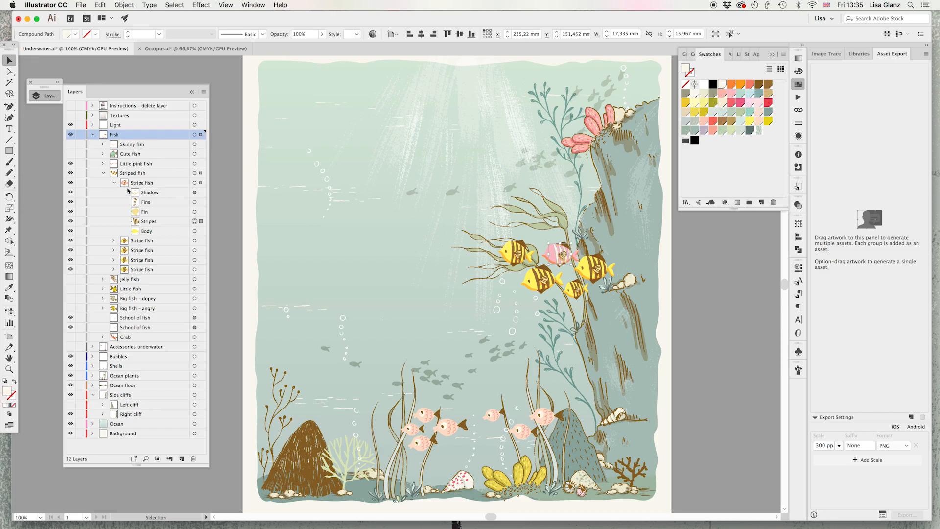
click(114, 183)
click(219, 201)
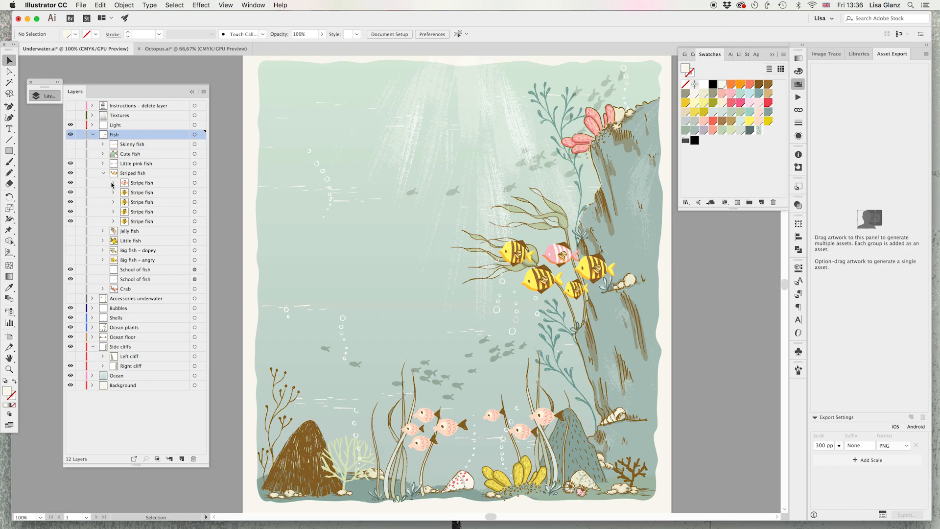
Step: Recolor the Fins of the first Stripe fish with the same off-white swatch and deselect the artwork
click(114, 183)
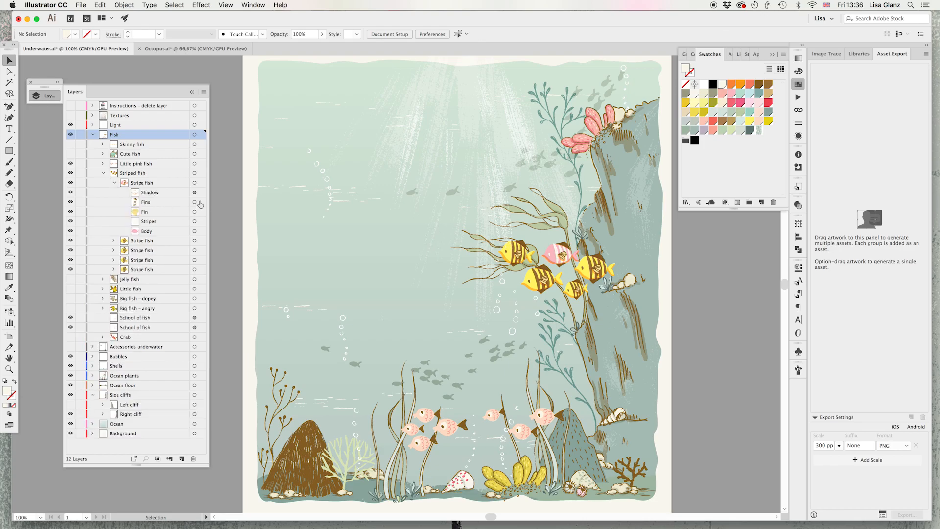
click(195, 201)
click(721, 85)
click(232, 89)
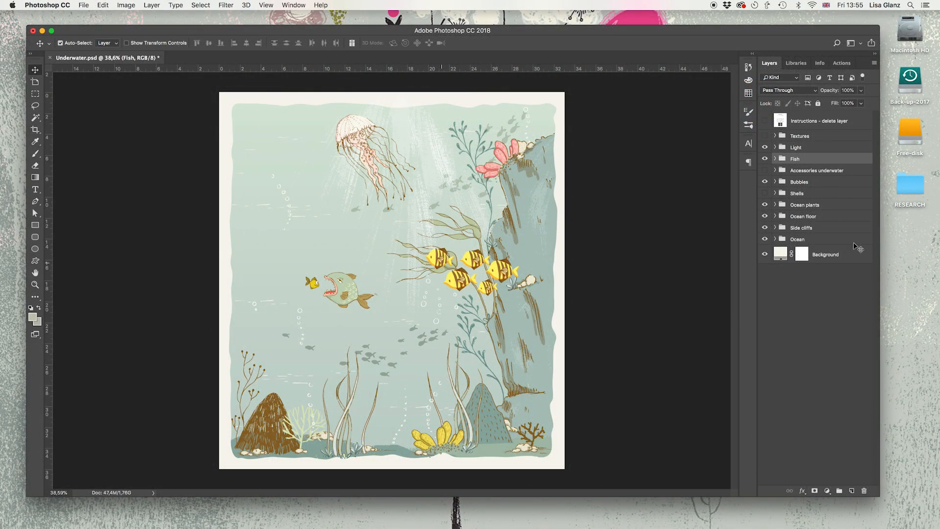
Step: In Underwater.psd in Photoshop, expand the Fish and Striped fish groups and turn the first Stripe fish off and back on
click(774, 159)
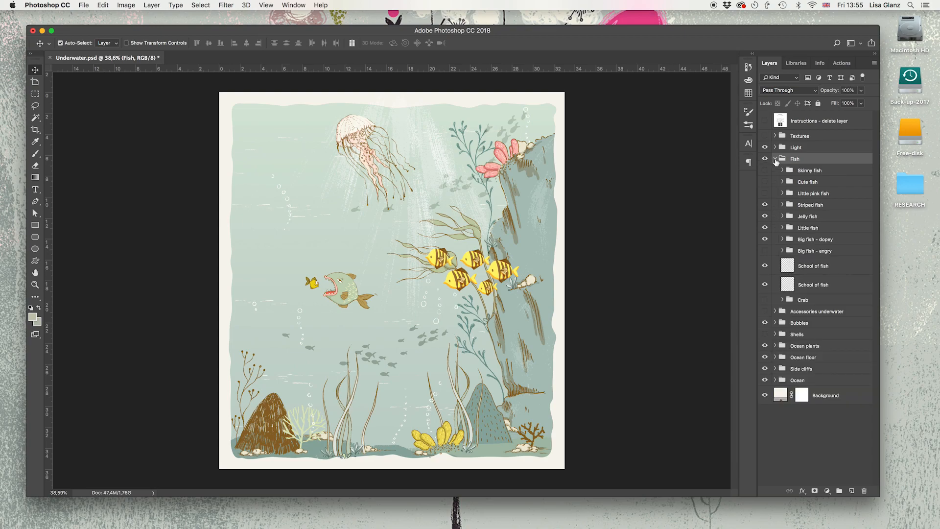
click(781, 205)
click(764, 217)
click(764, 216)
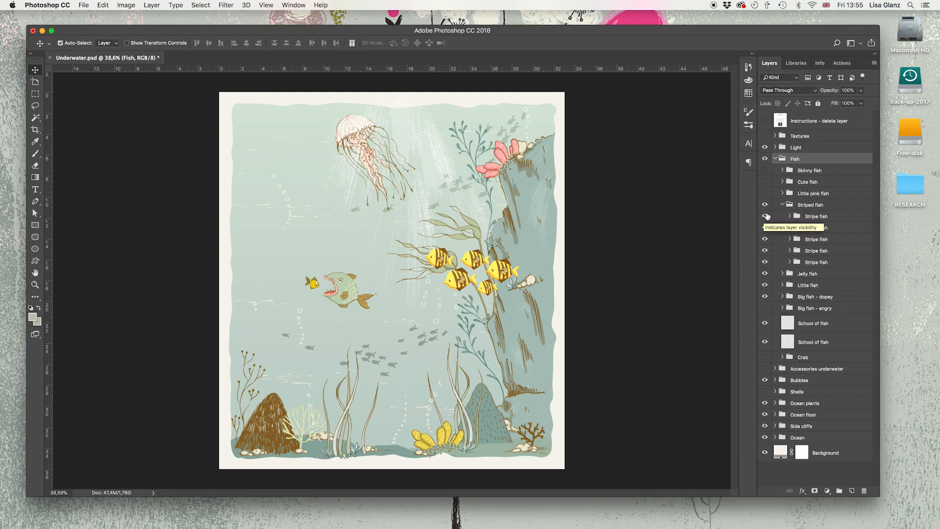
click(764, 216)
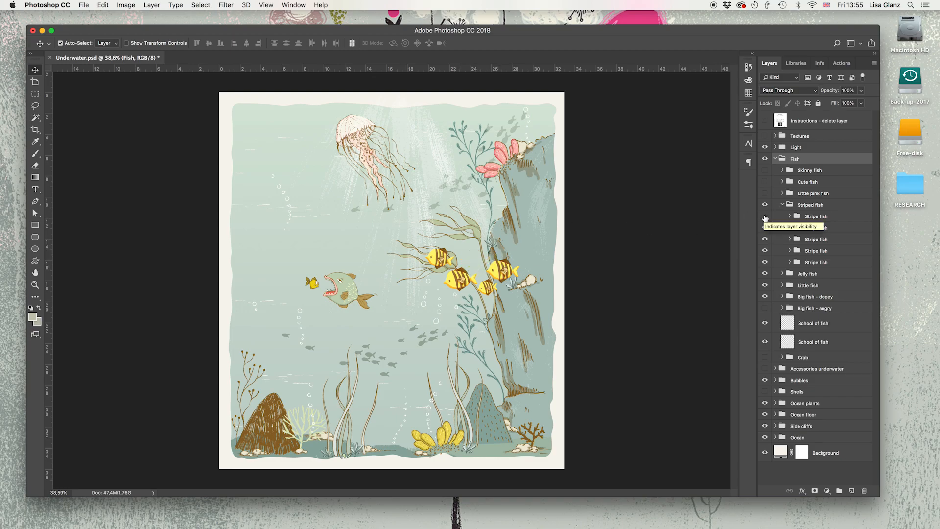
click(765, 216)
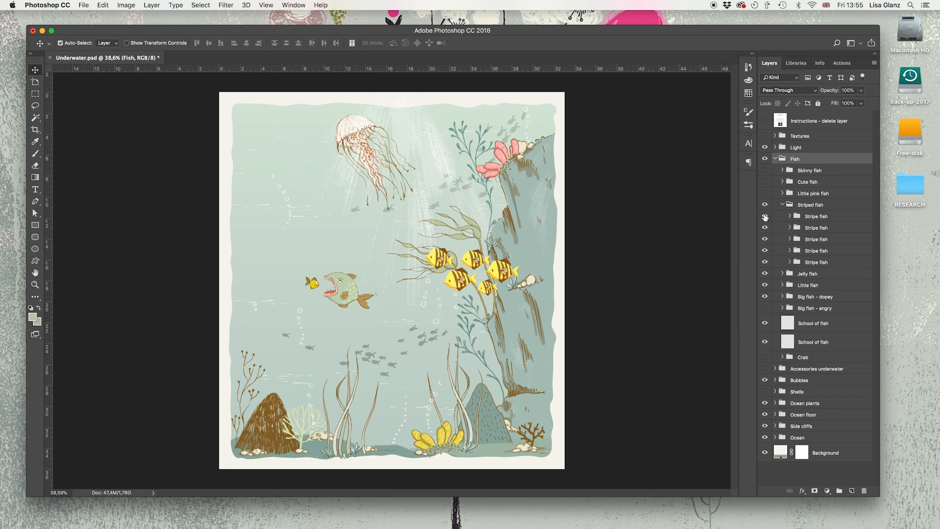
Step: Expand the first Stripe fish group and add a Color Overlay layer style to its Body layer
click(789, 215)
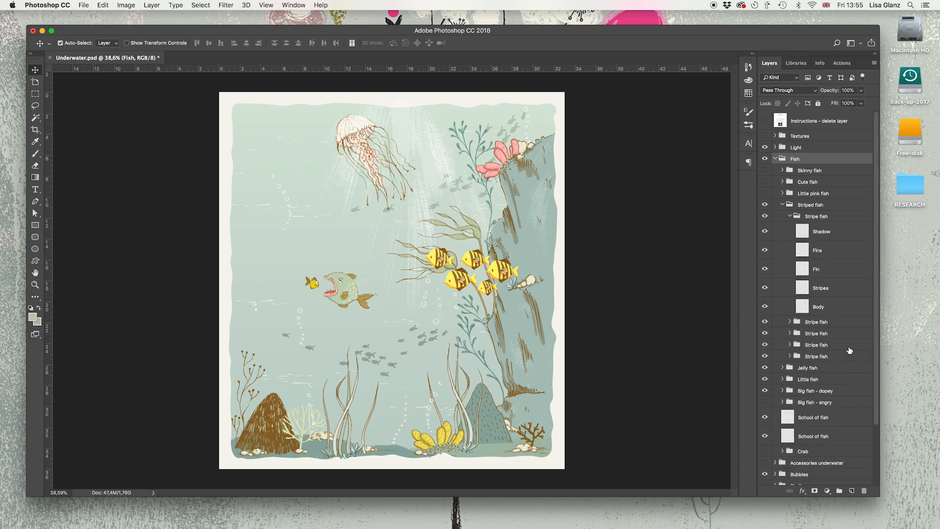
click(818, 308)
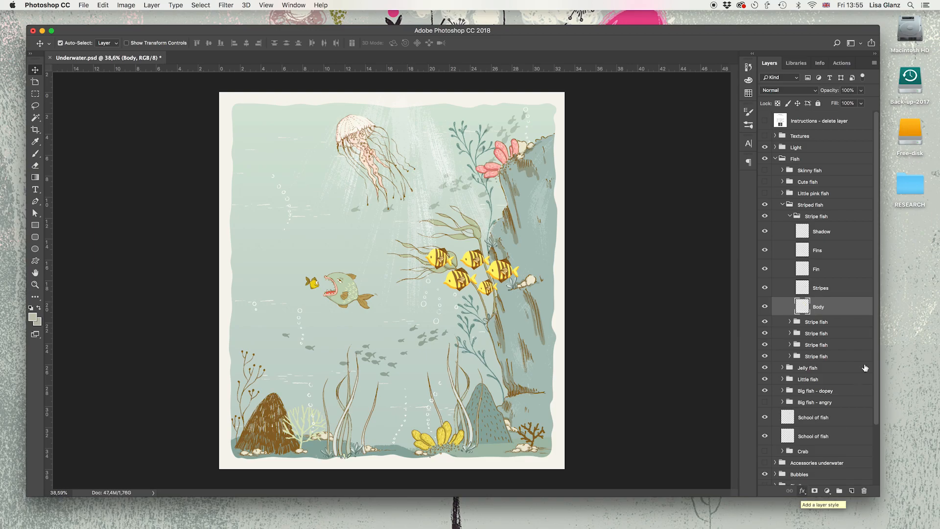
click(803, 491)
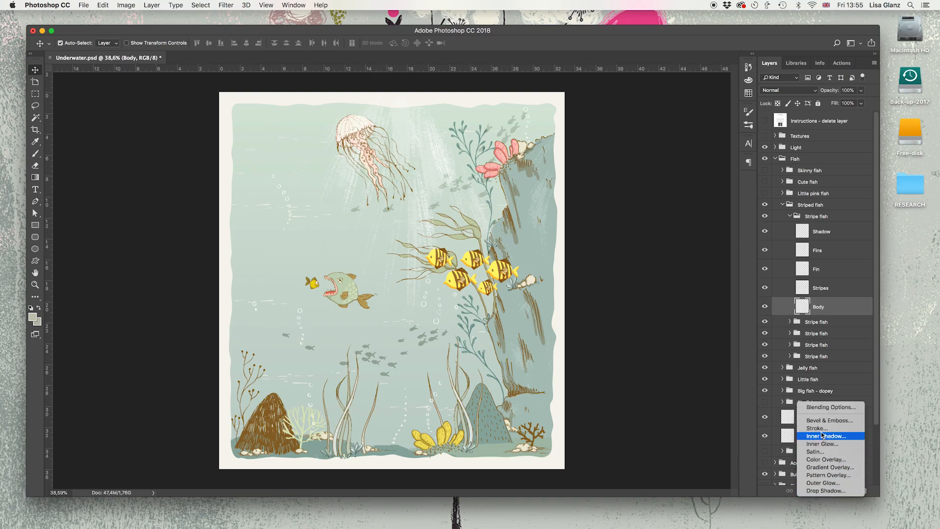
click(824, 461)
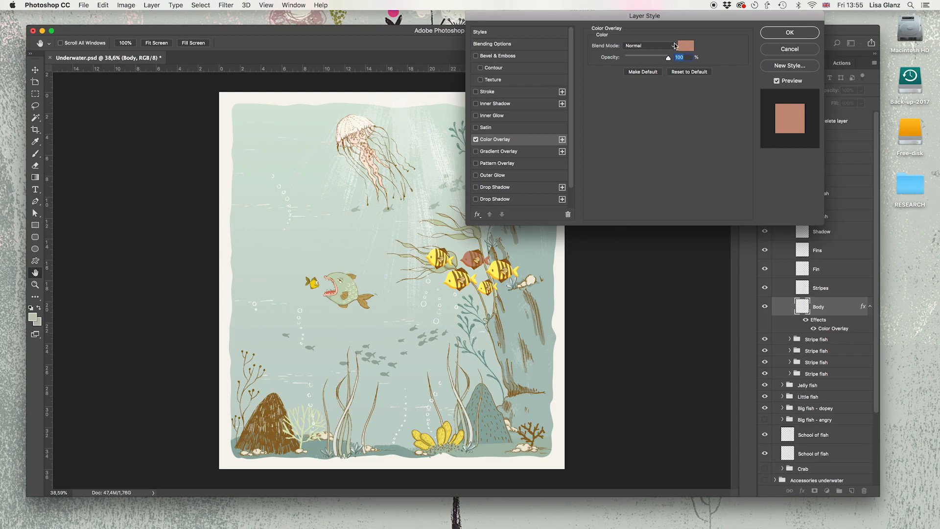
Step: Set the Body's overlay color to a light lilac and apply the layer style
click(689, 47)
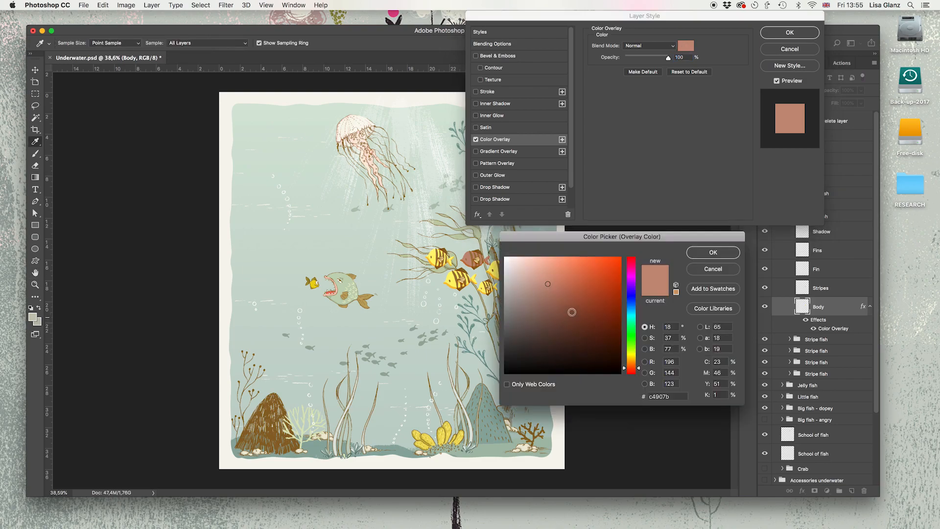
drag(551, 242, 591, 236)
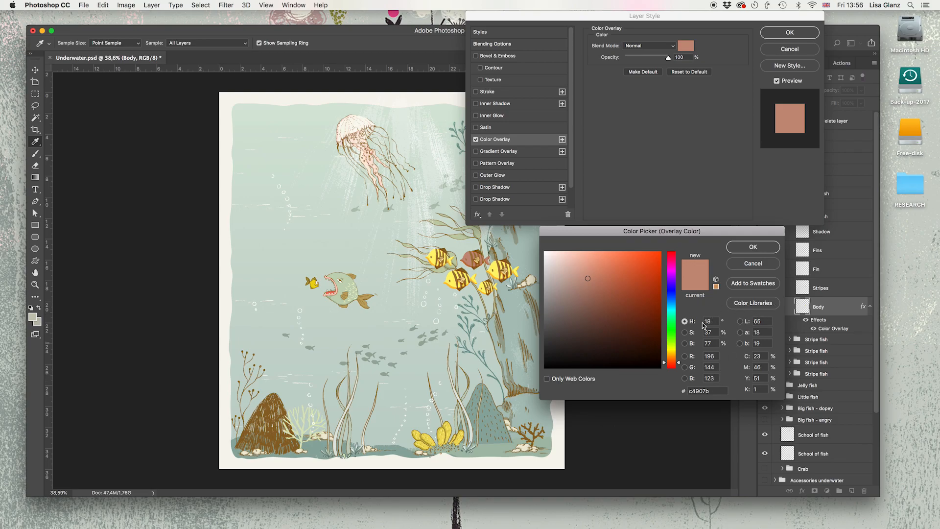
drag(678, 363, 678, 276)
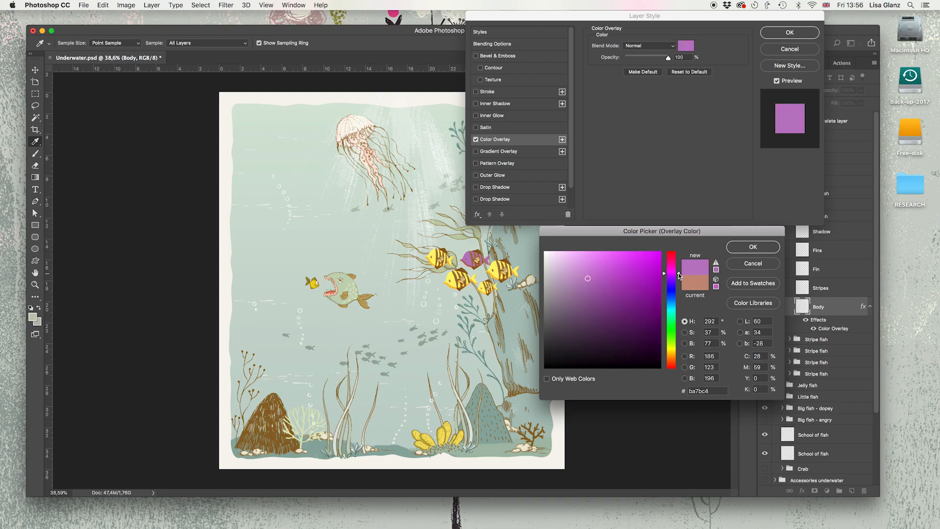
click(572, 265)
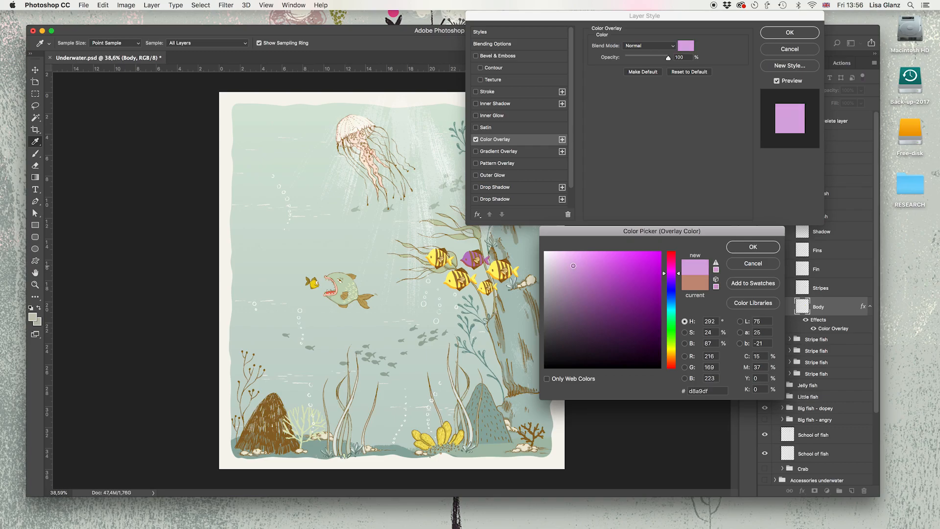
drag(573, 266, 573, 259)
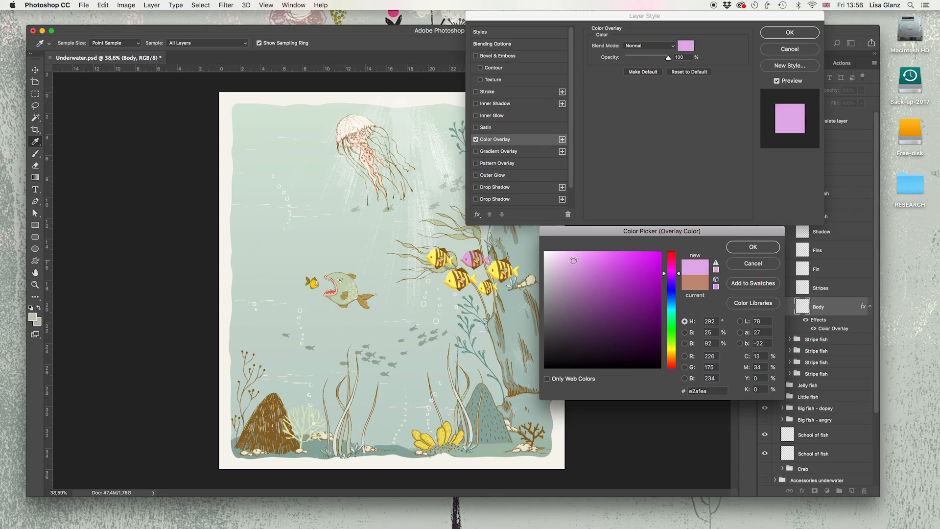
click(571, 259)
click(762, 248)
click(793, 32)
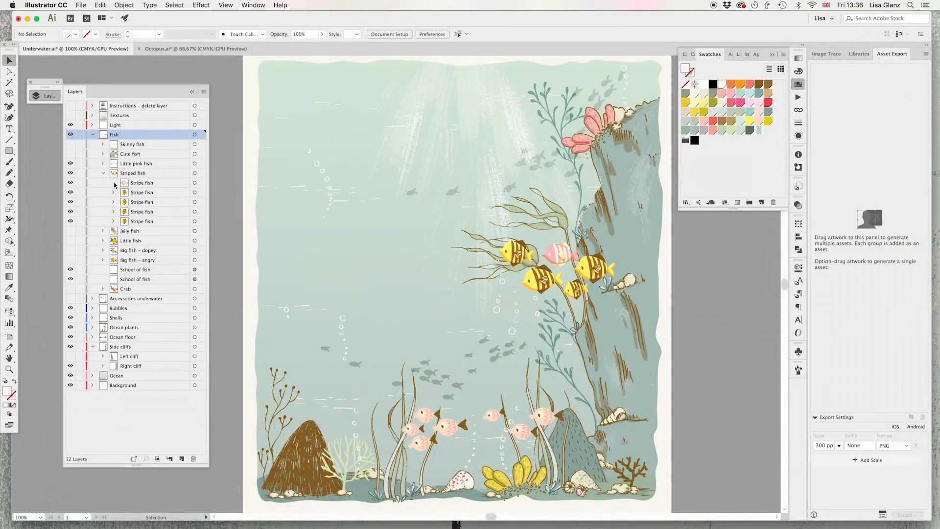
Step: In Underwater.ai in Illustrator, collapse the Striped fish sublayer and the Fish layer
click(104, 174)
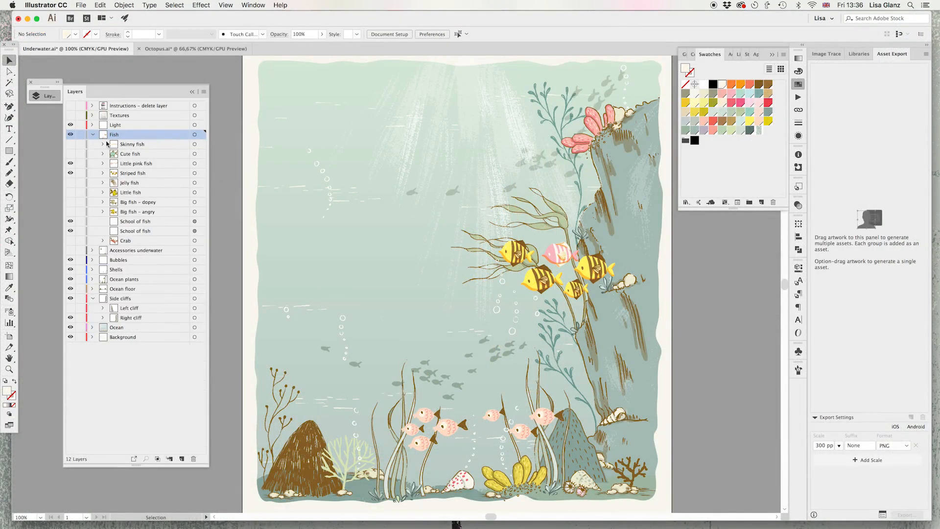
click(94, 136)
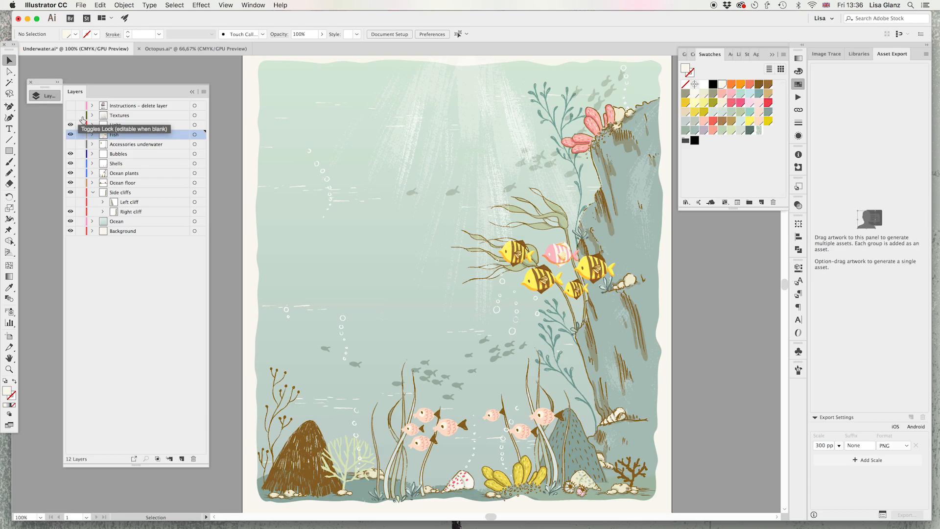
Step: Preview the Textures layer, toggling Vintage texture 04 and selecting Vintage texture 01, and hide the whole layer again
click(71, 116)
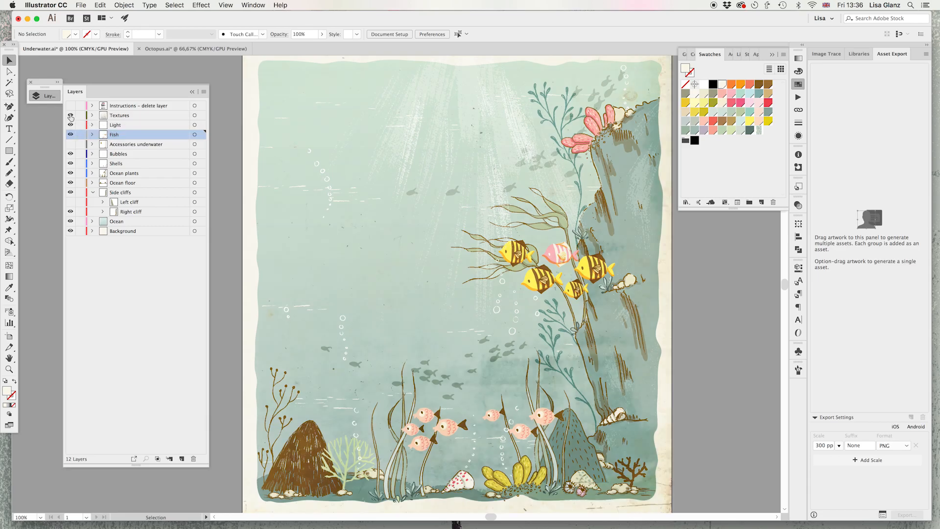
click(93, 116)
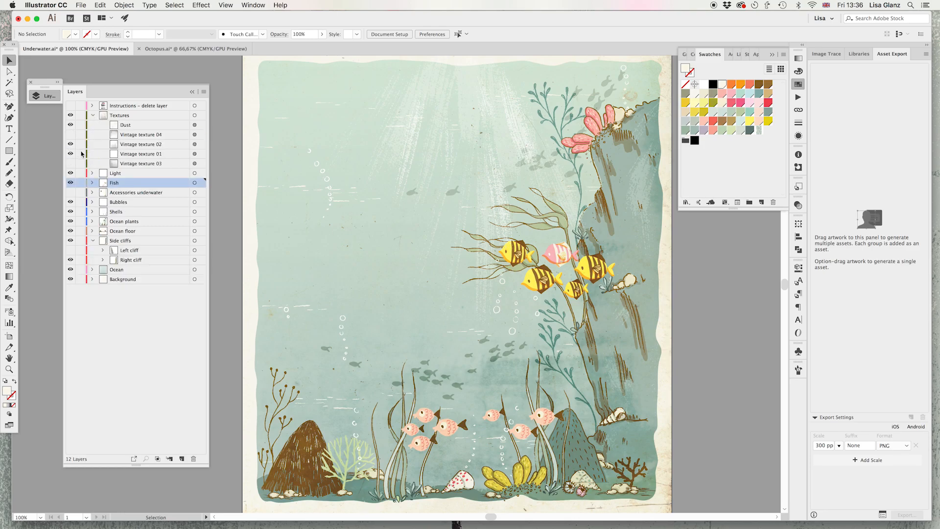
click(70, 135)
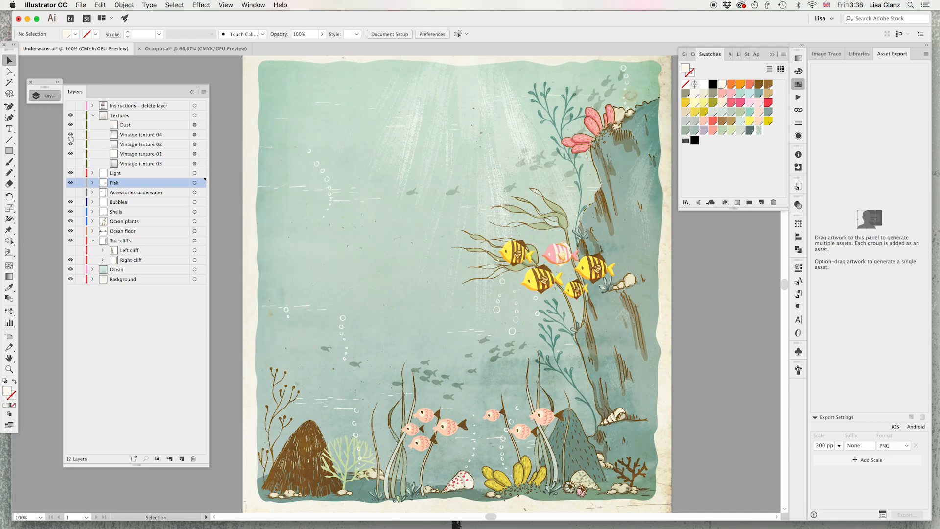
click(70, 134)
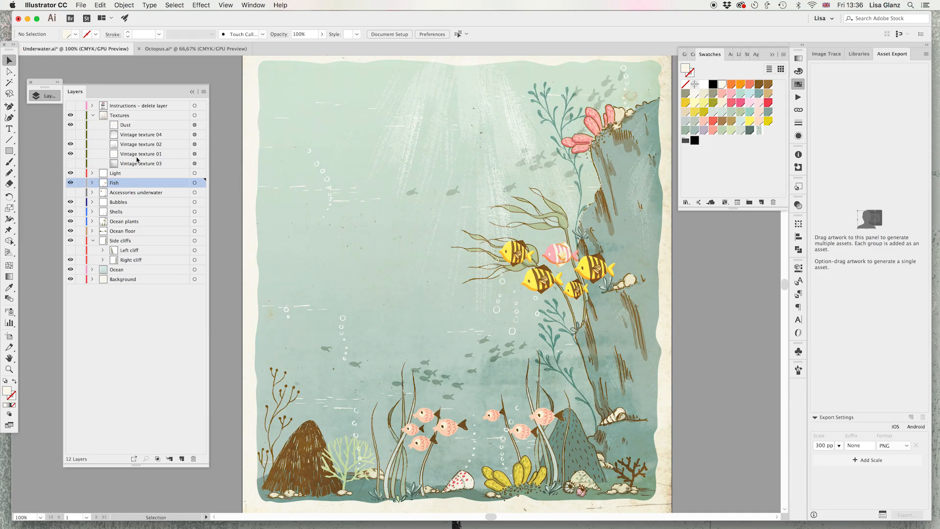
click(195, 154)
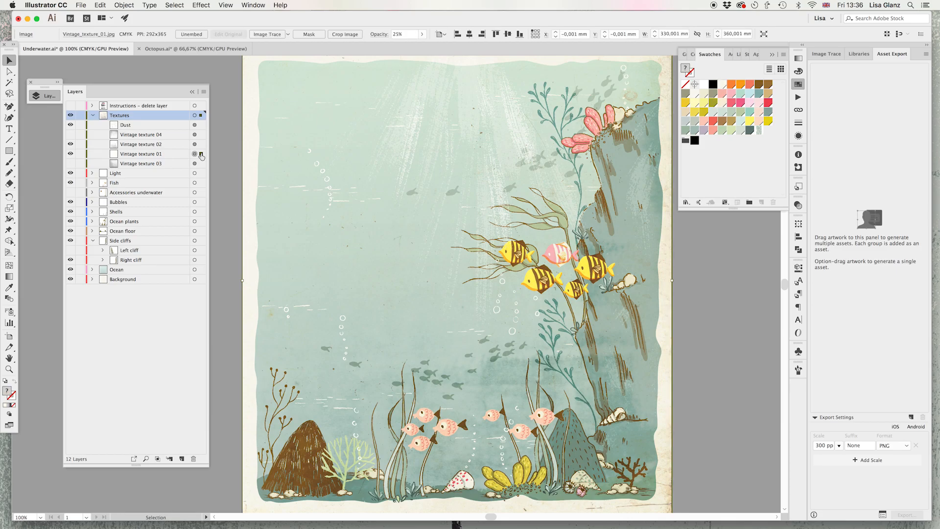
click(93, 115)
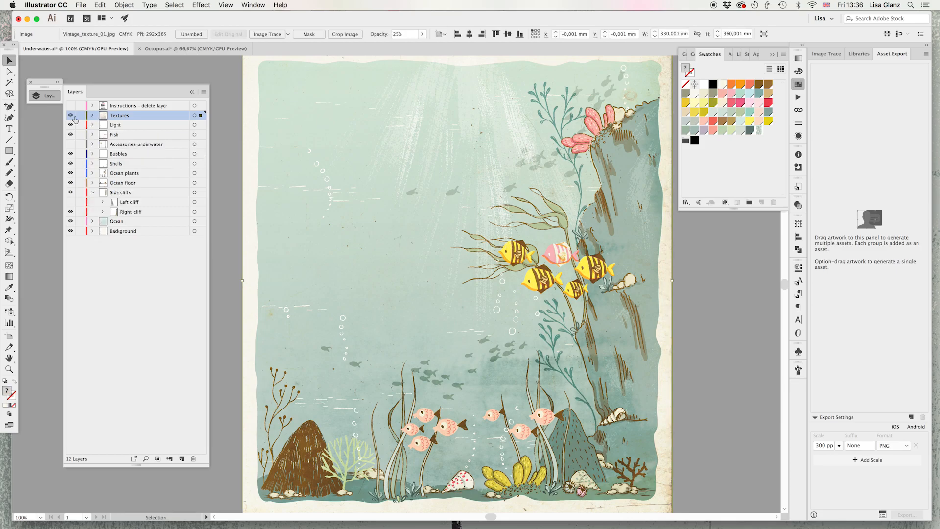
click(71, 116)
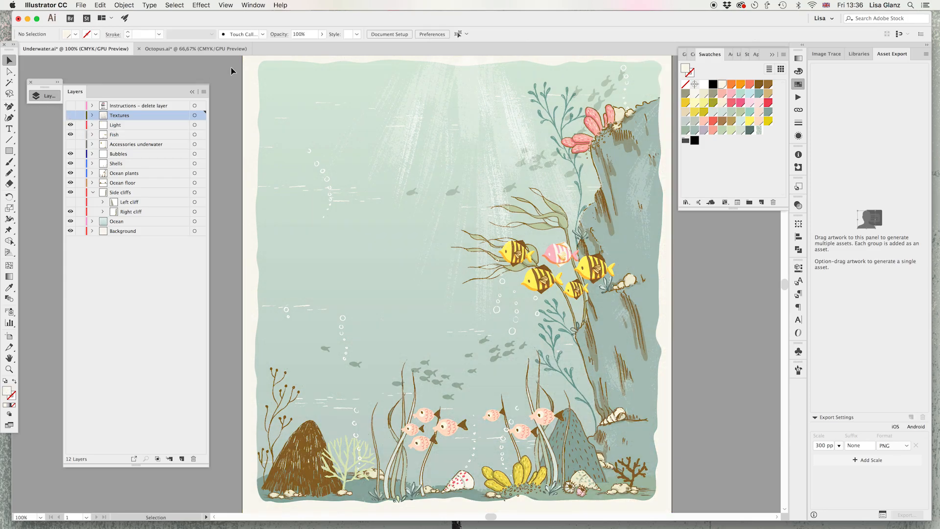
Step: In Octopus.ai, show the Accessories for octopus layer and expand it to list its items
click(197, 52)
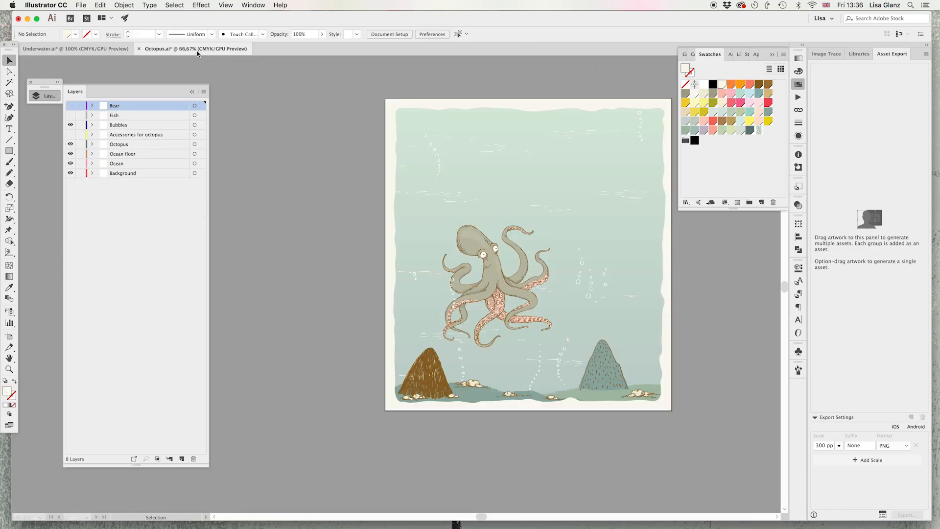
key(space)
drag(550, 191, 474, 209)
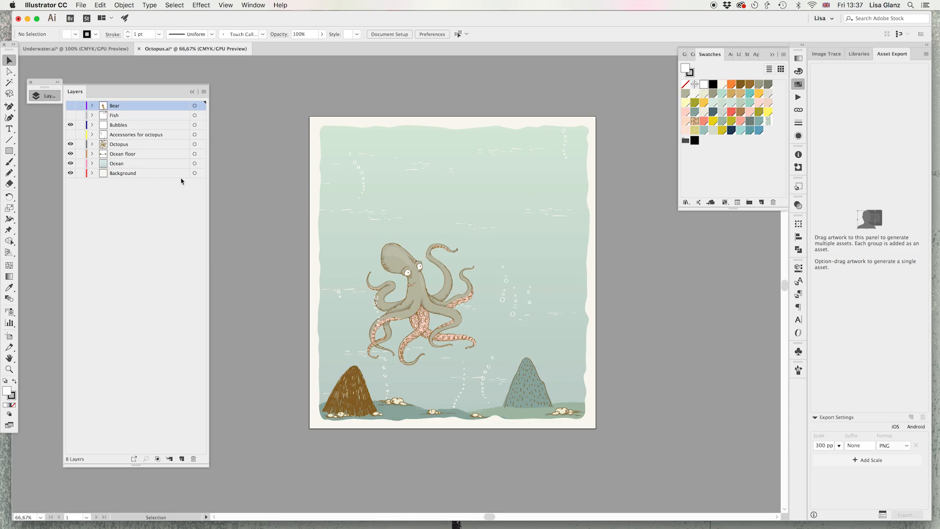
click(71, 135)
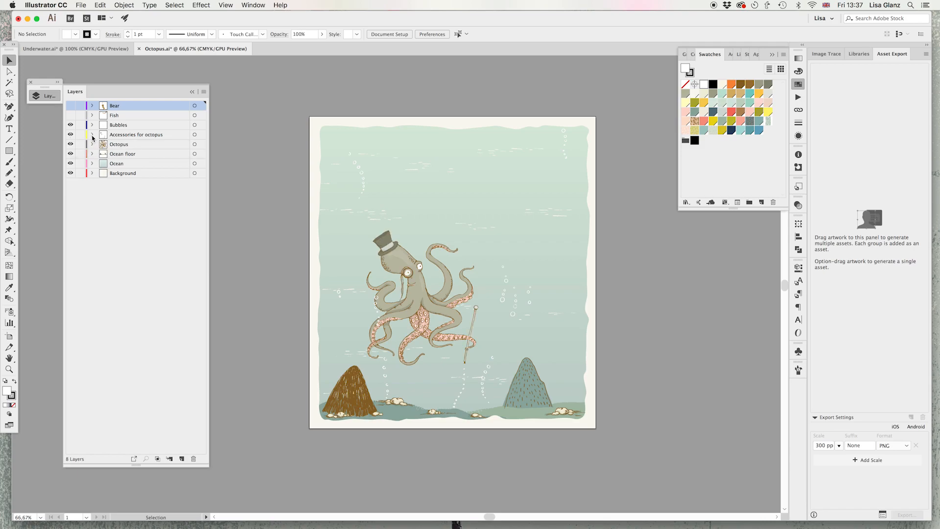
click(92, 135)
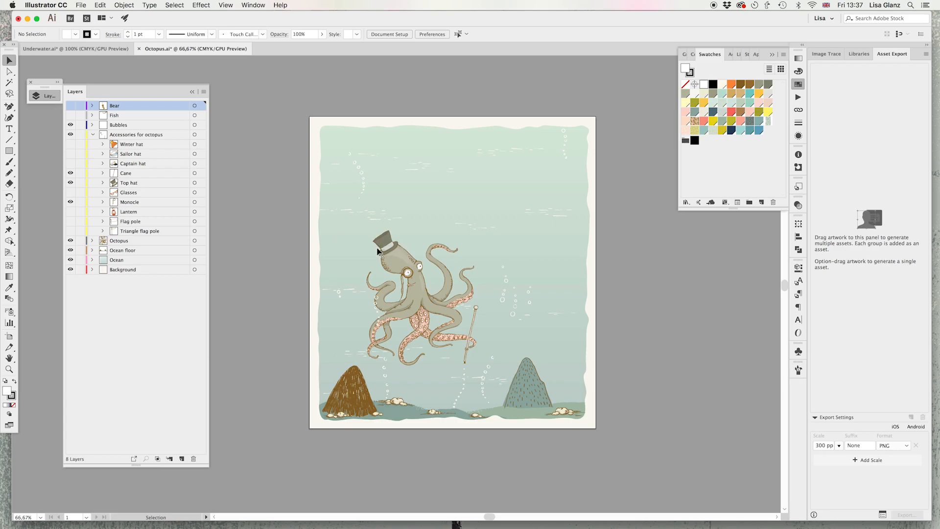
Step: Swap the octopus's Top hat for the Winter hat and its Monocle for the Glasses
click(70, 183)
click(71, 144)
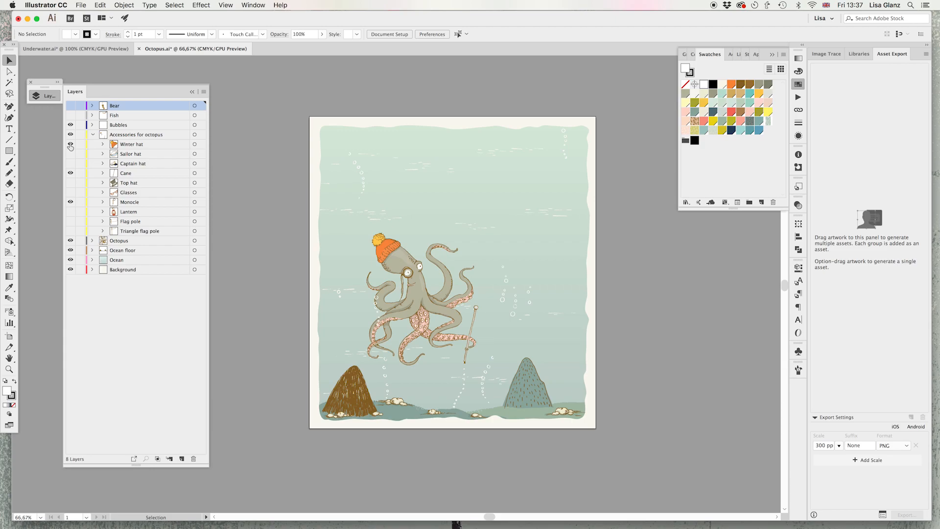
click(71, 202)
click(71, 192)
Step: Replace the octopus's Cane with the Flag pole, and try out the Triangle flag pole before hiding it
click(70, 222)
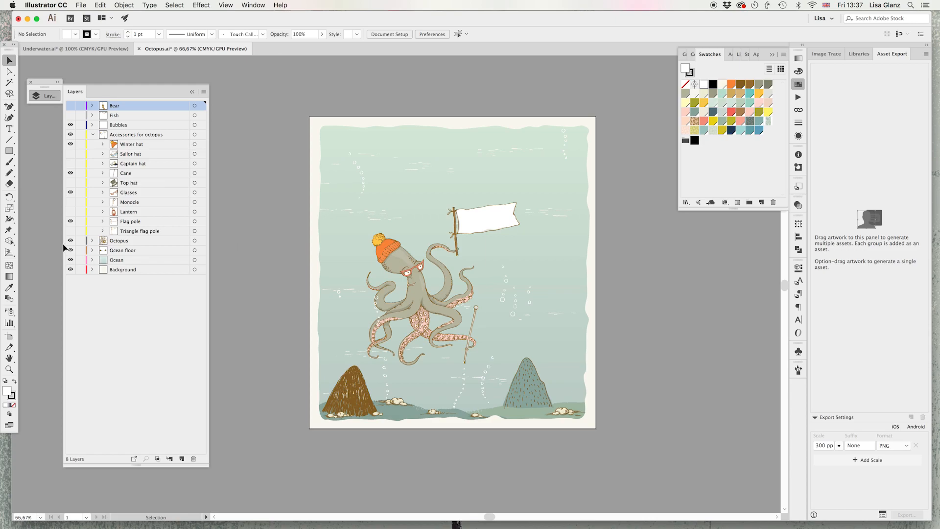
click(70, 174)
click(71, 231)
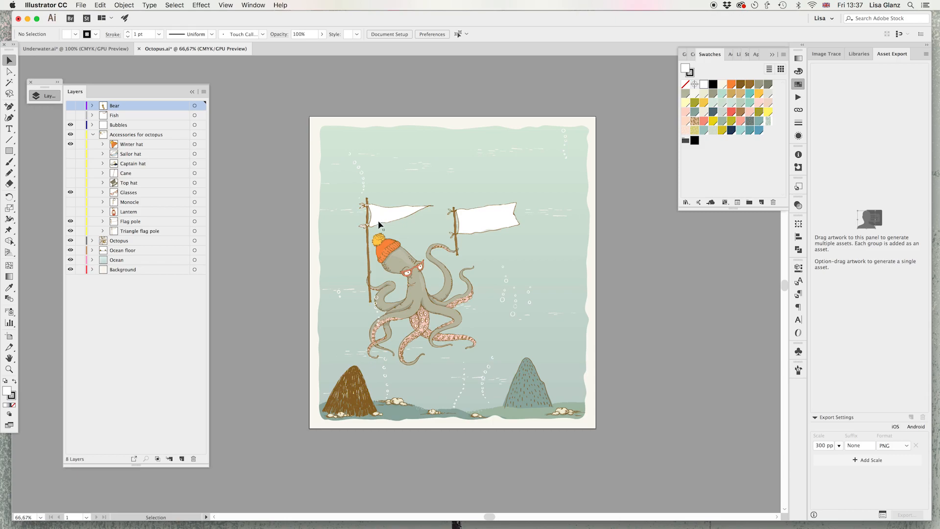
click(70, 230)
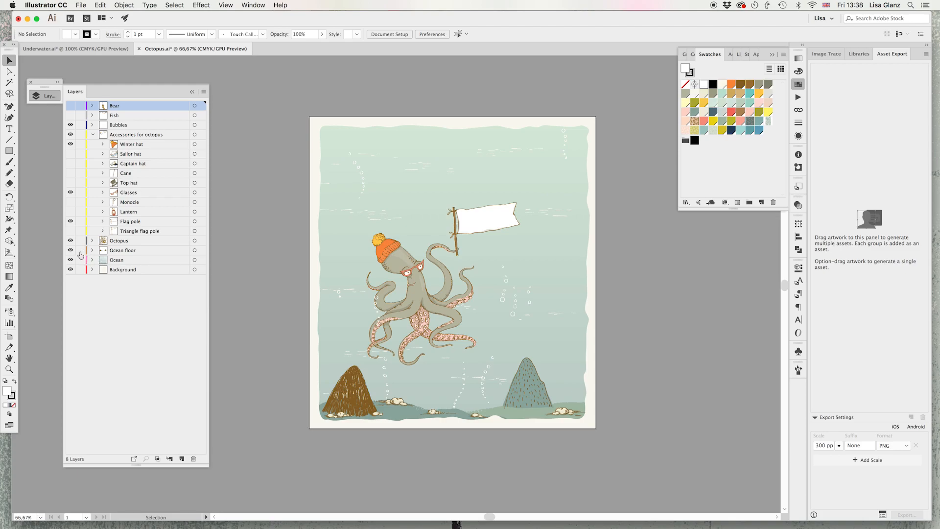
Step: Lock the Ocean floor, Ocean, Background and Bubbles layers and collapse Accessories for octopus
drag(80, 252, 80, 261)
click(81, 270)
click(80, 125)
click(92, 135)
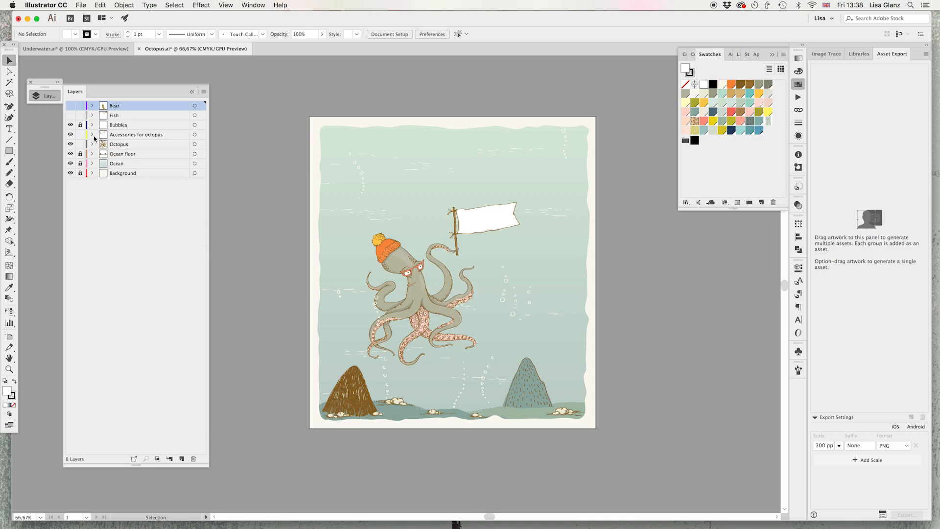
Step: Select all the unlocked octopus and accessory artwork and copy it
key(super+a)
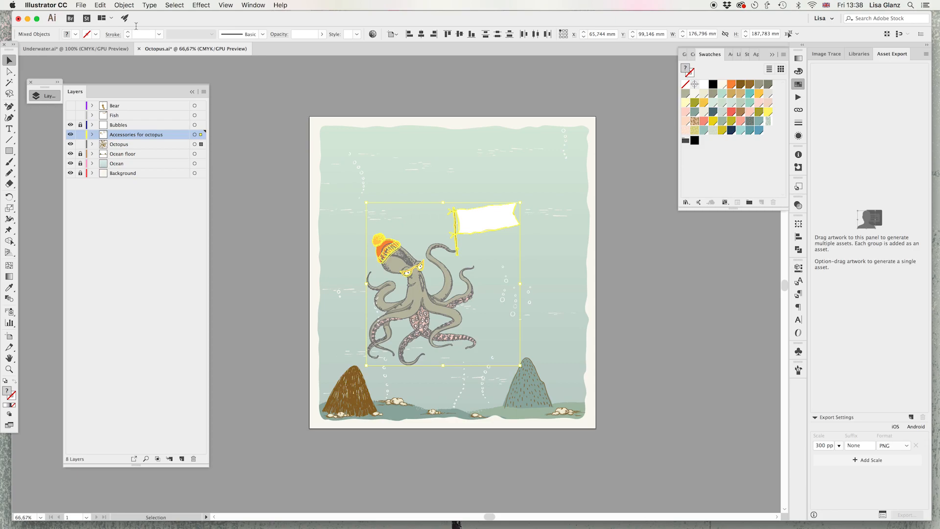
click(175, 6)
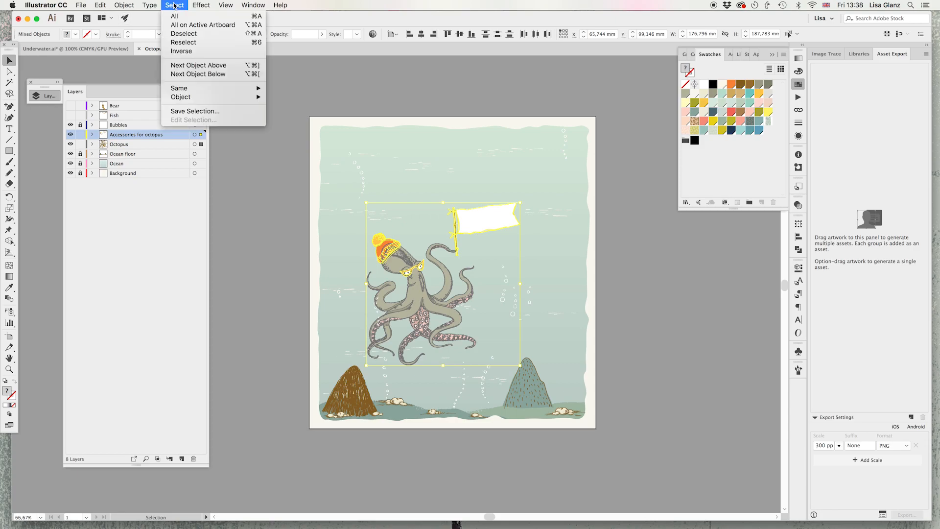
click(172, 4)
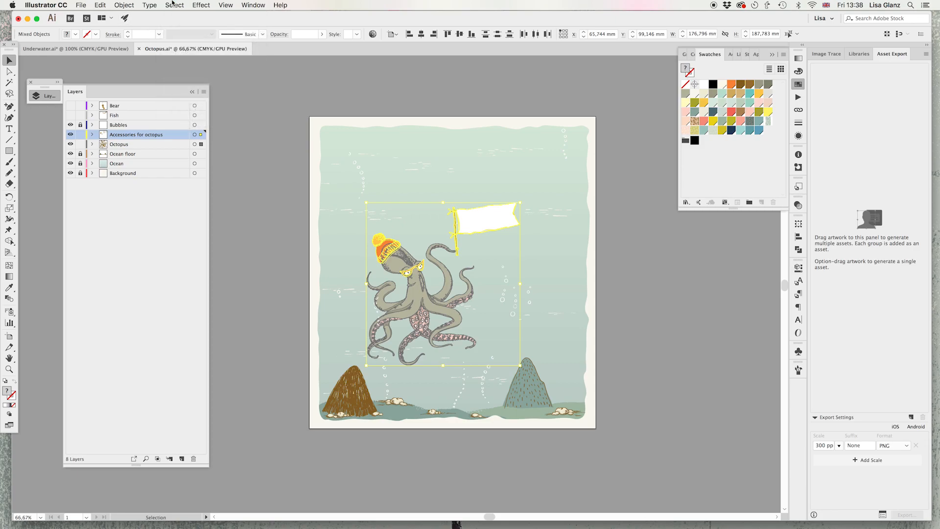
click(100, 5)
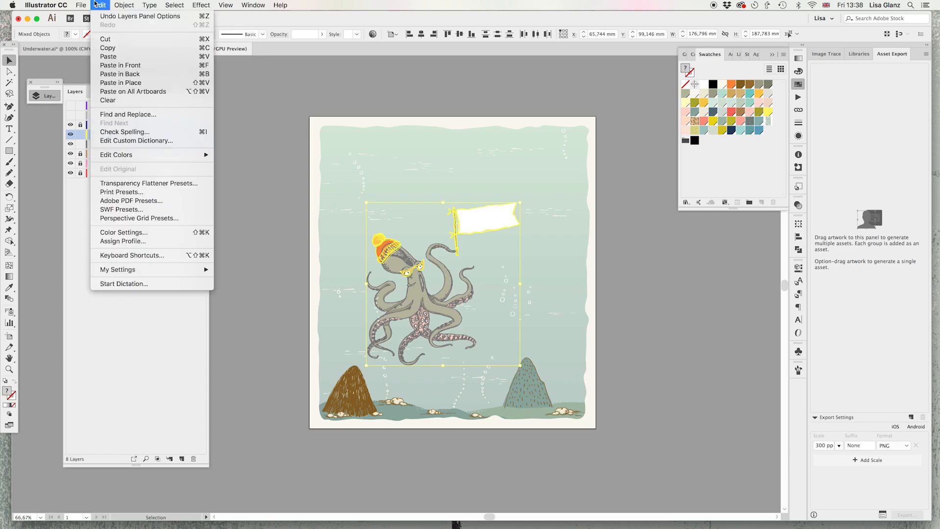
click(118, 49)
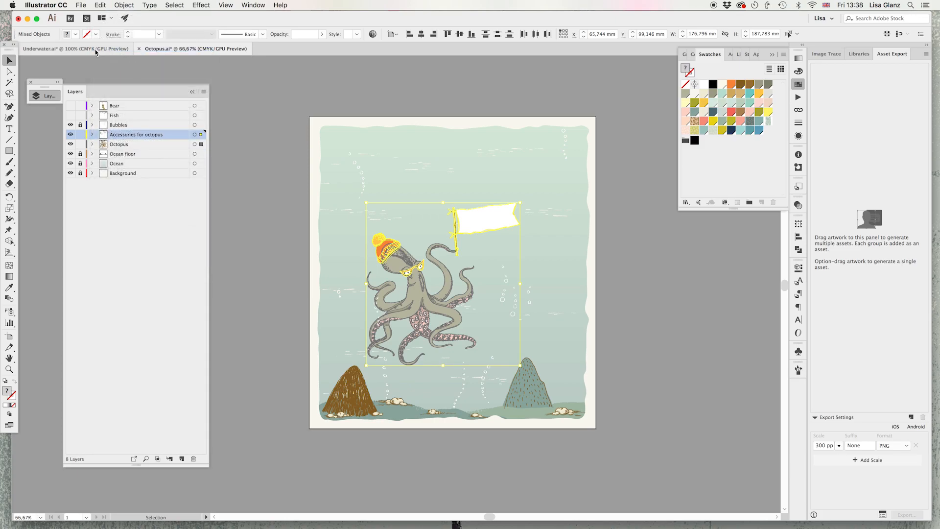
Step: In Underwater.ai, add a new layer named Octopus and place it between the Fish and Accessories underwater layers
click(95, 51)
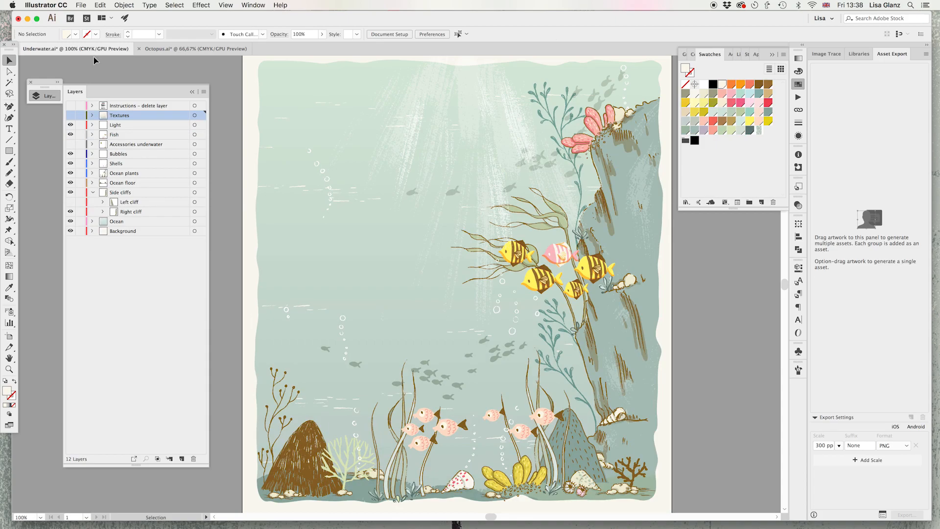
click(204, 93)
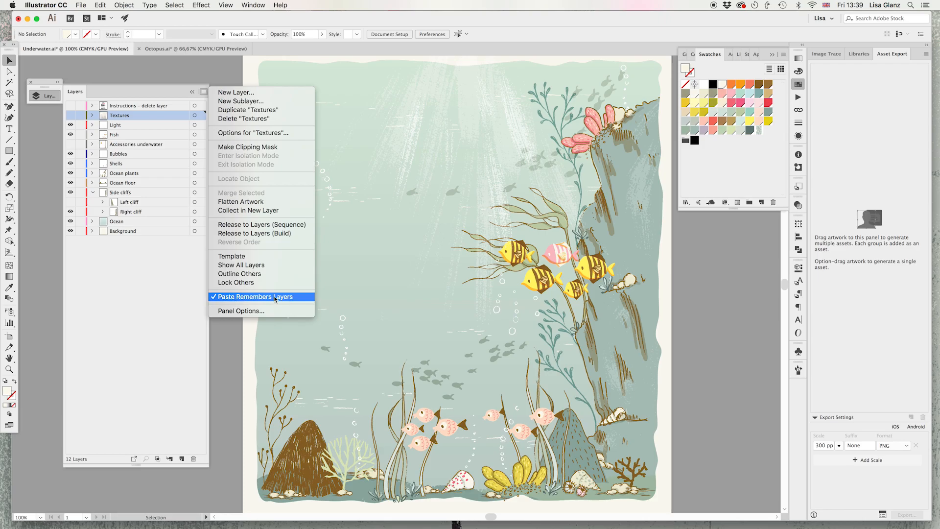
click(203, 96)
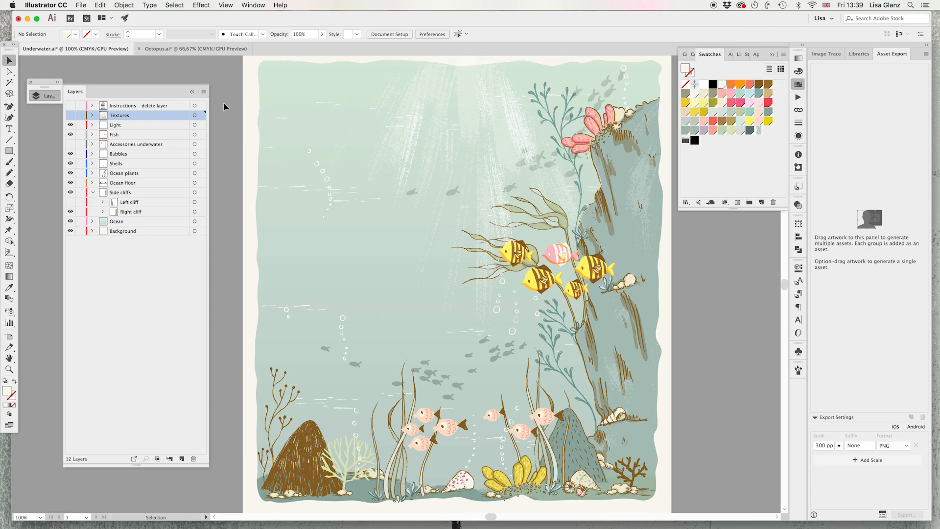
click(203, 93)
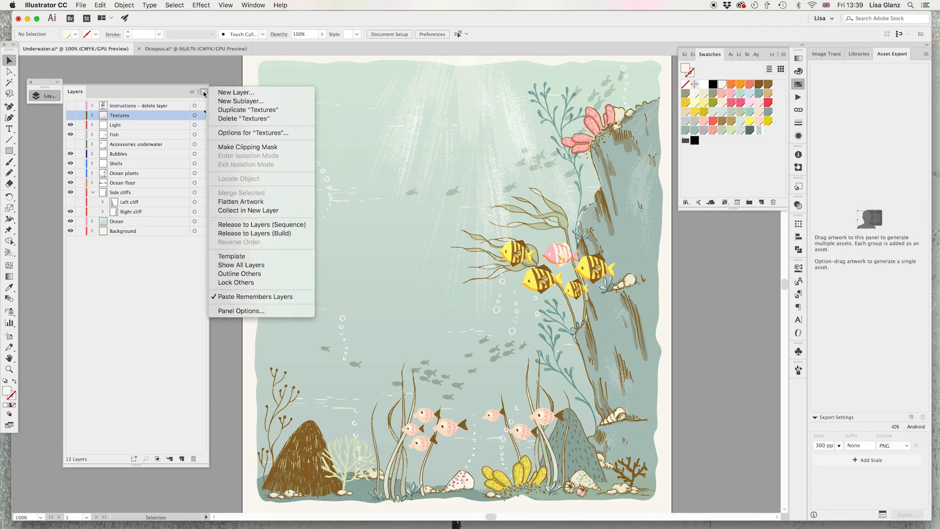
click(230, 94)
text(Octopus)
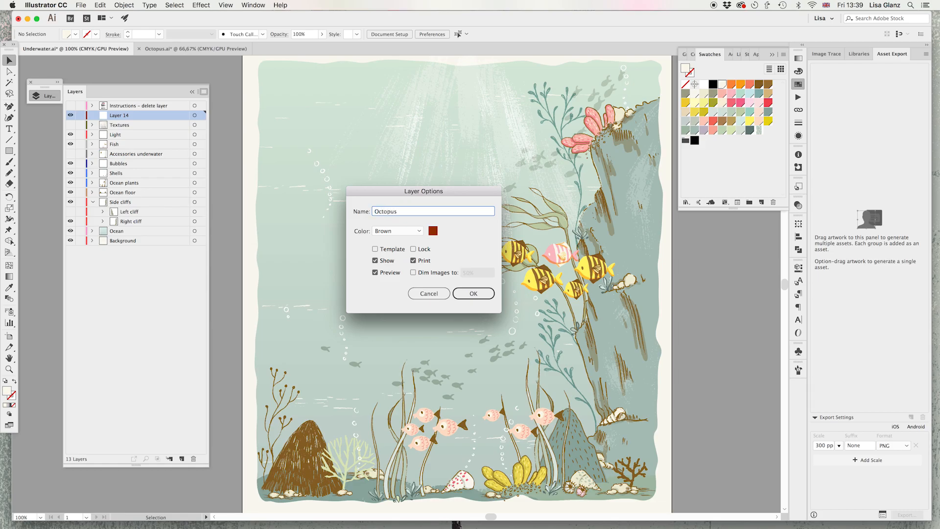
key(Return)
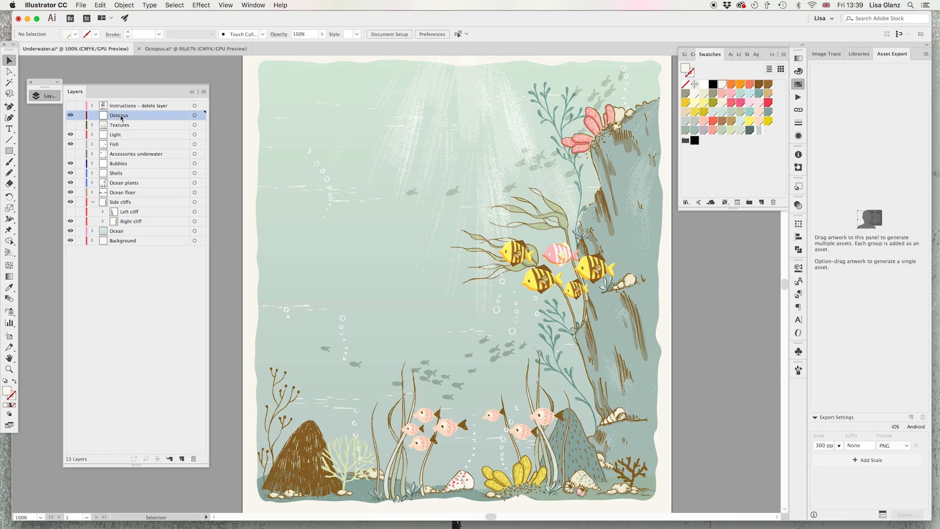
drag(121, 117, 118, 151)
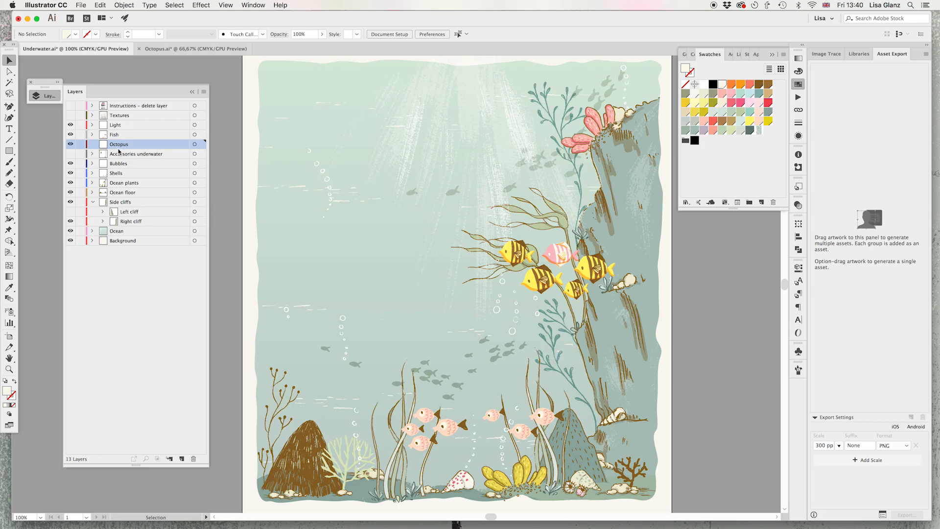
Step: Turn off Paste Remembers Layers and paste the copied octopus artwork into the Octopus layer
click(204, 93)
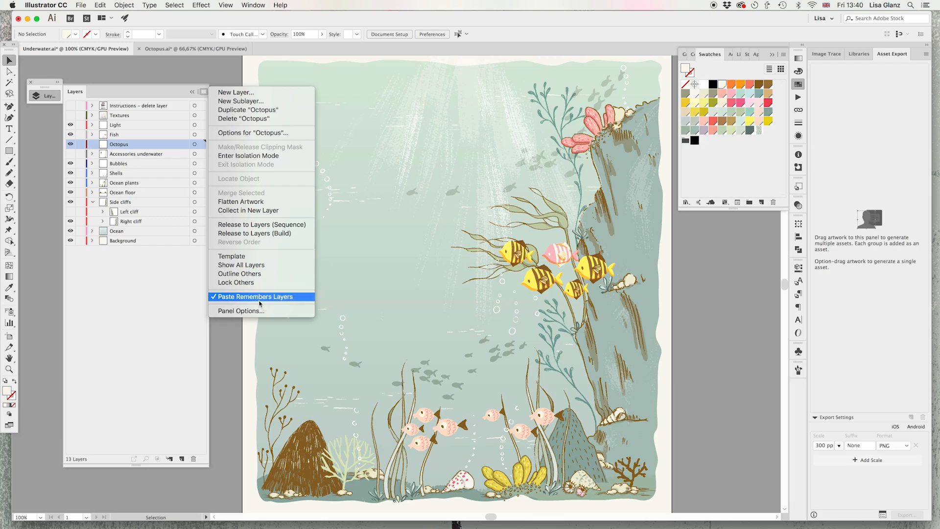
click(259, 297)
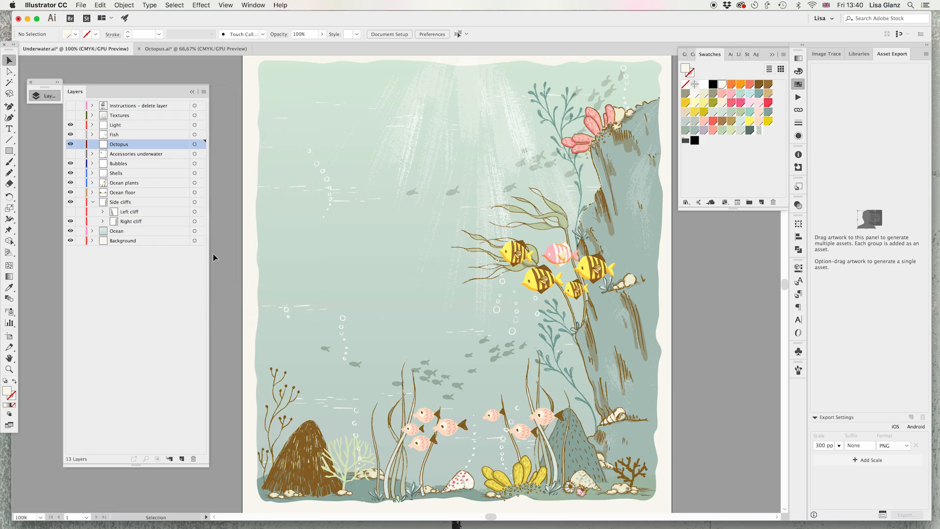
click(100, 5)
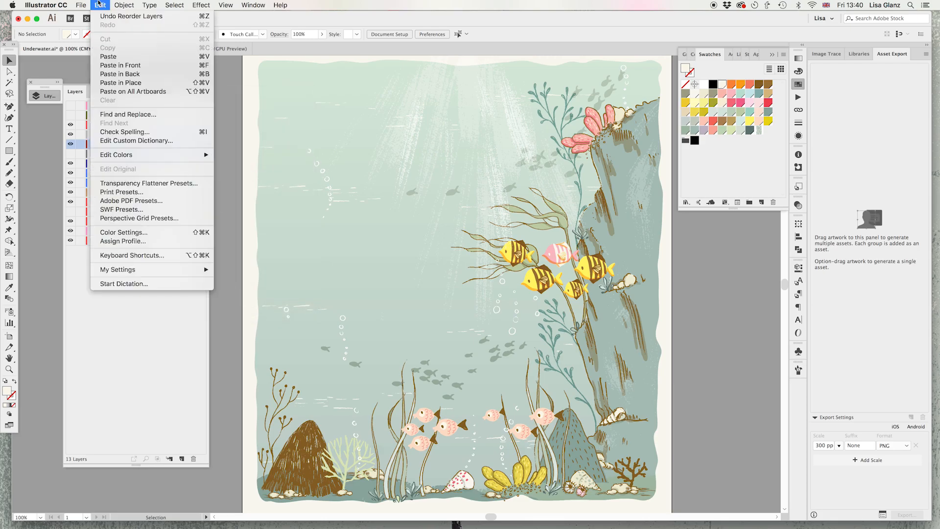
click(115, 57)
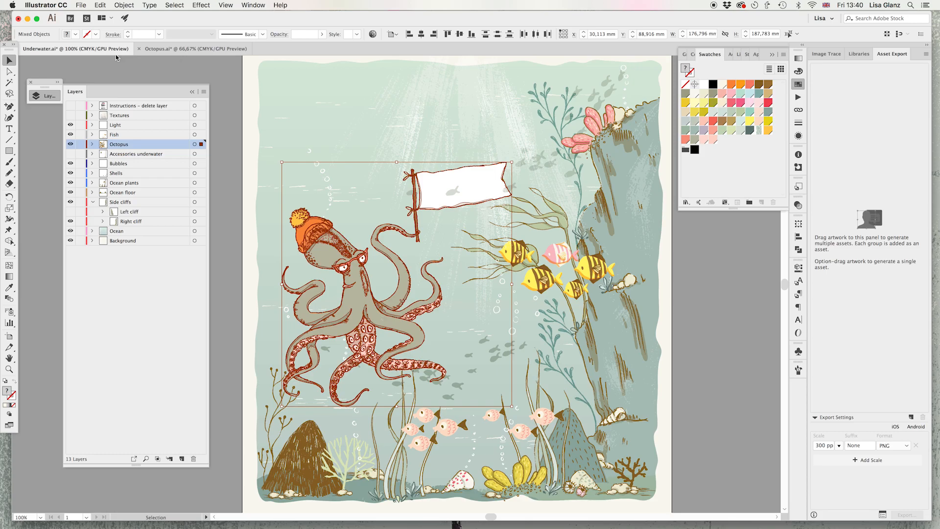
Step: Group the pasted octopus with its accessories and move the group higher in the scene
key(super+g)
click(124, 5)
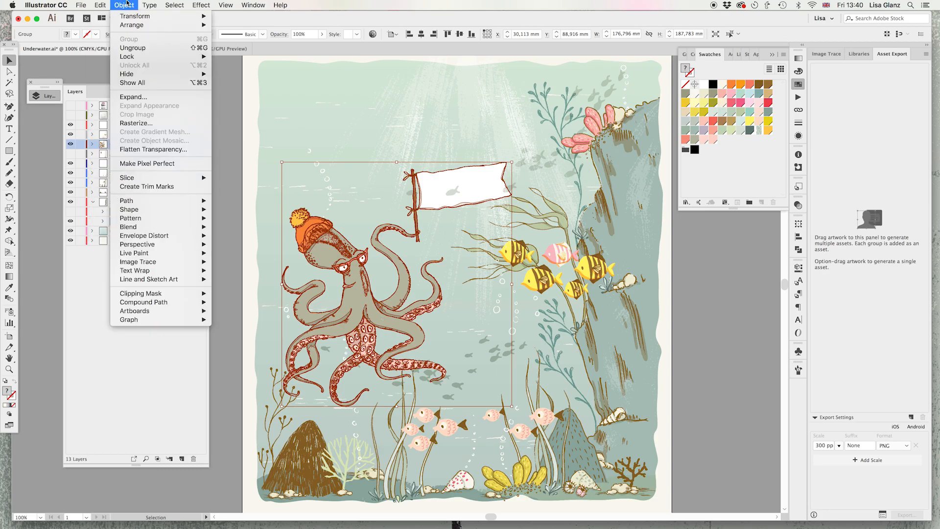
click(127, 4)
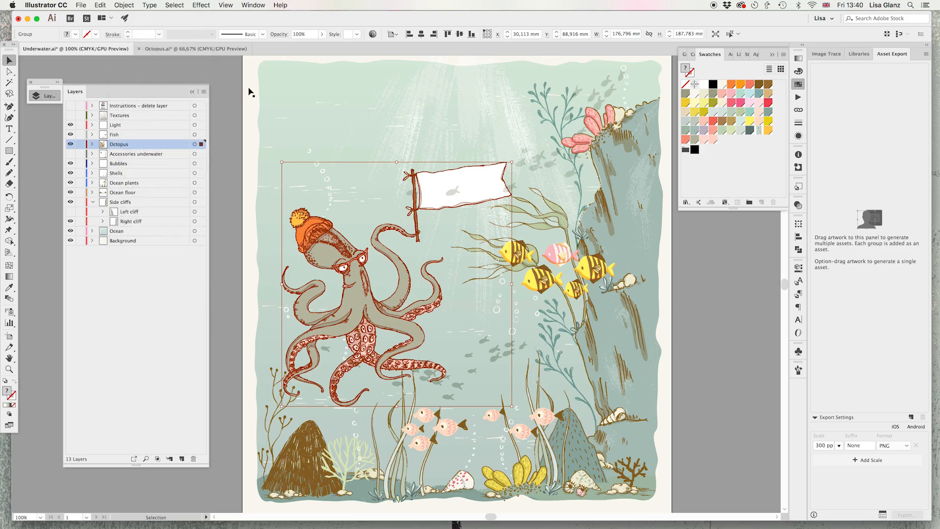
click(216, 82)
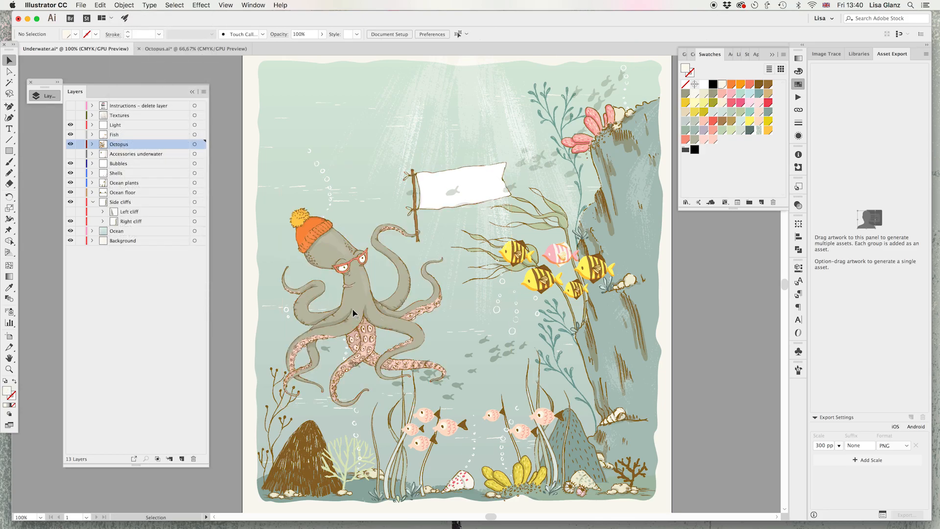
click(366, 315)
drag(366, 314, 364, 275)
click(703, 353)
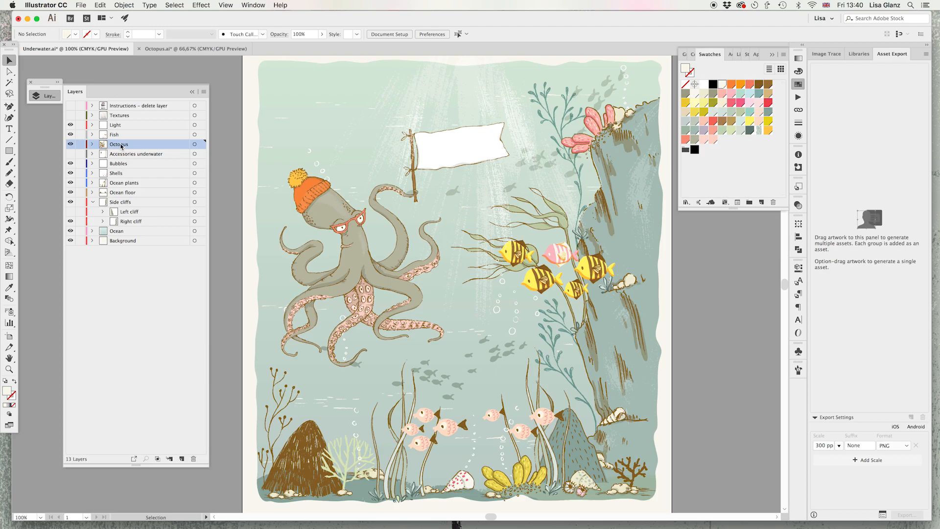
Step: Place the Octopus layer above the Fish layer and move the octopus right so it overlaps the striped fish and cliff
drag(121, 146, 120, 136)
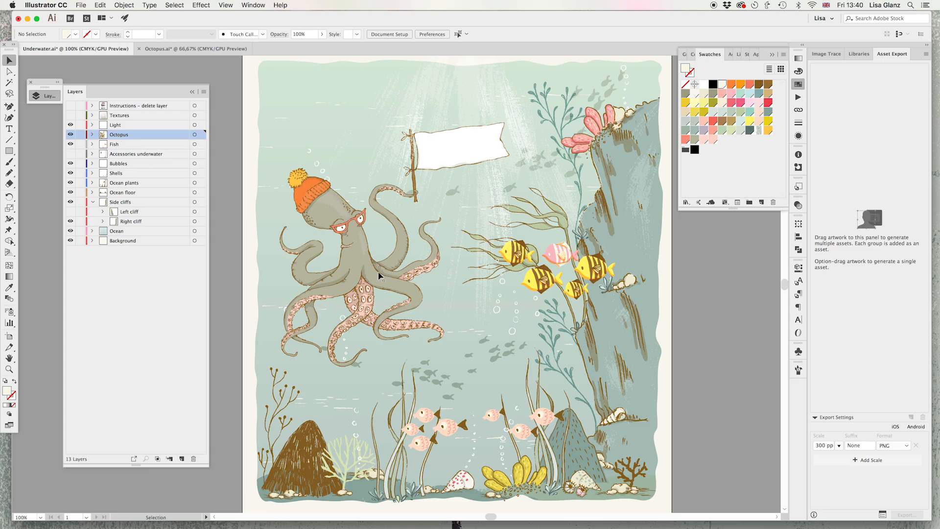
drag(347, 255, 426, 259)
click(731, 332)
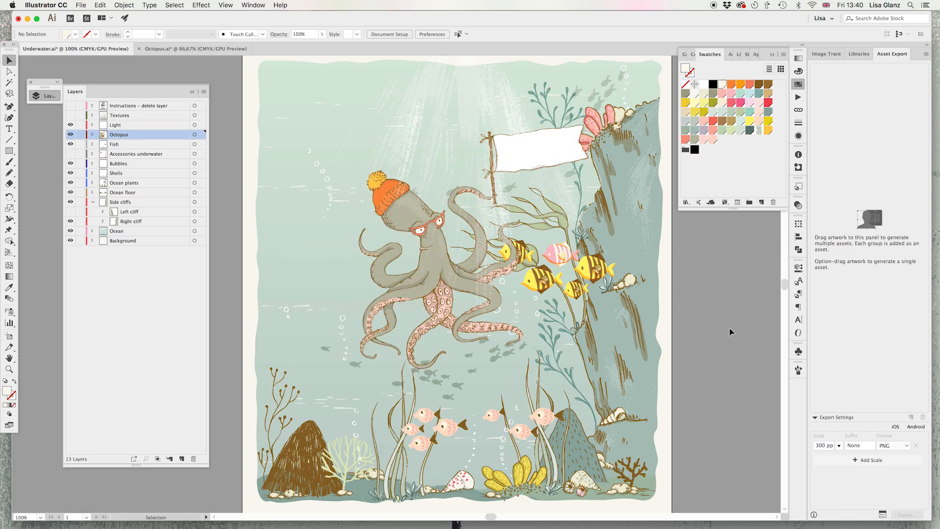
click(429, 294)
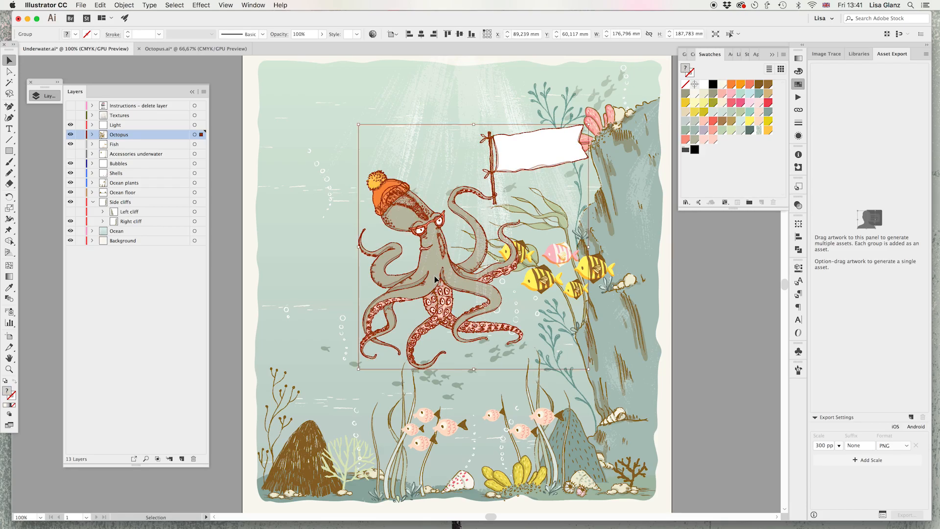
click(371, 267)
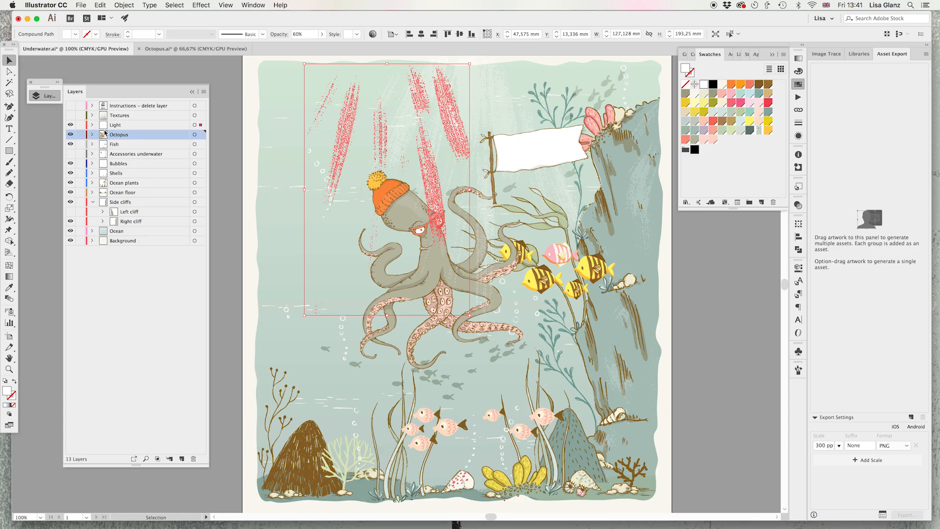
key(super+shift+a)
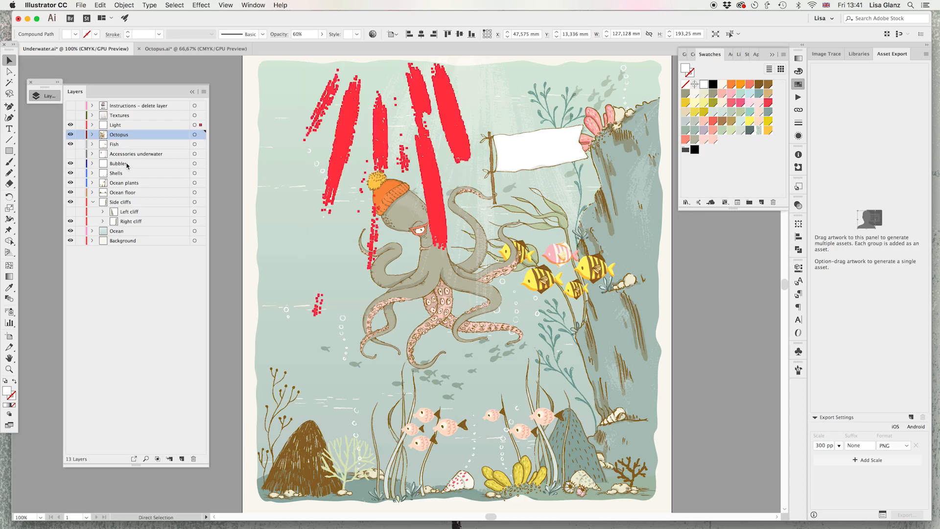
key(super+z)
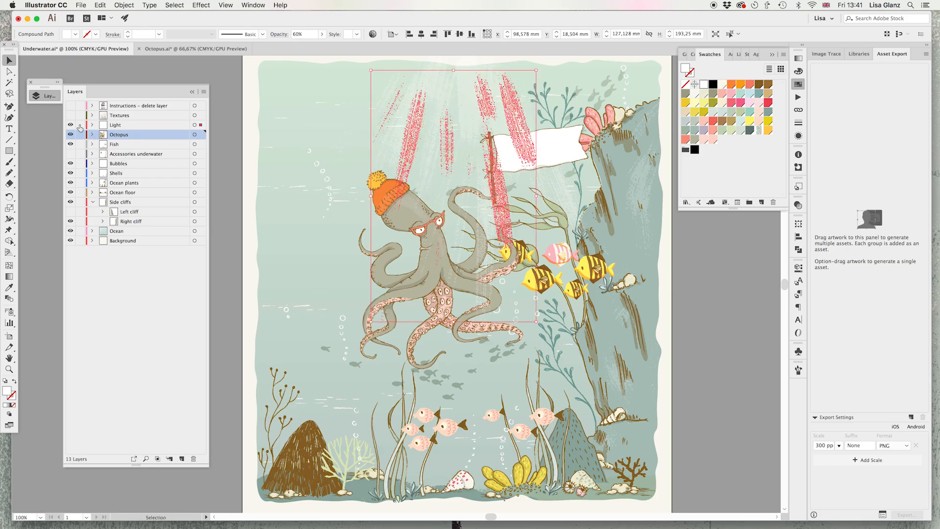
Step: Lock the Light layer and move the octopus back toward the open water on the scene's left side
click(81, 125)
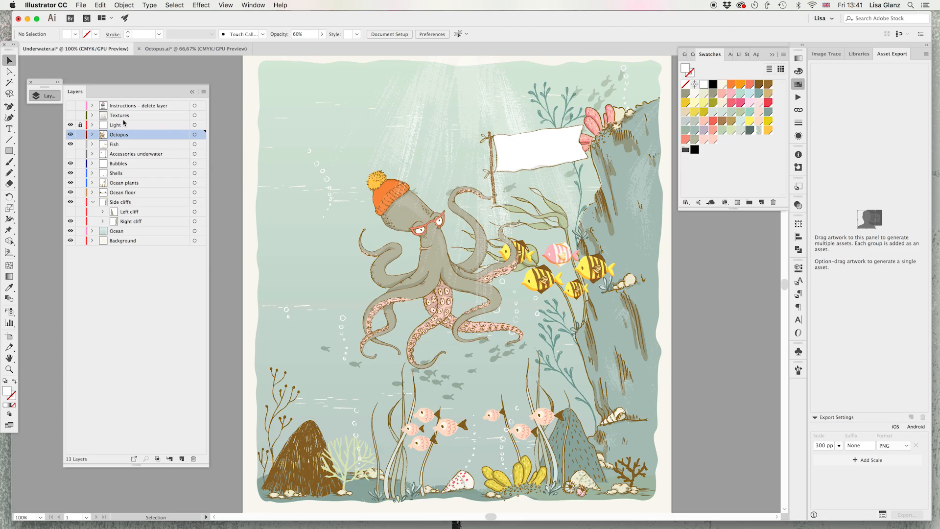
drag(431, 281, 350, 271)
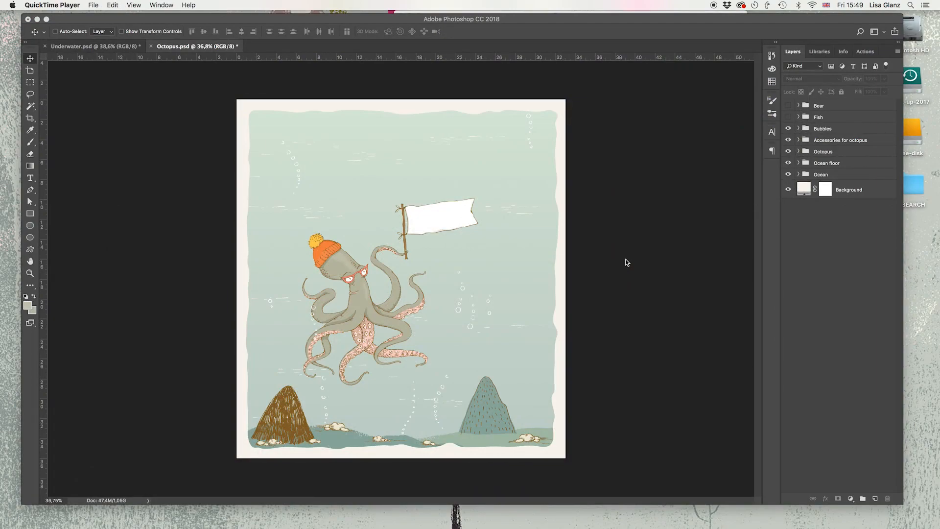
Step: Switch to Photoshop and hide the Background, Ocean, Ocean floor and Bubbles in Octopus.psd, leaving only the octopus and its accessories
click(626, 263)
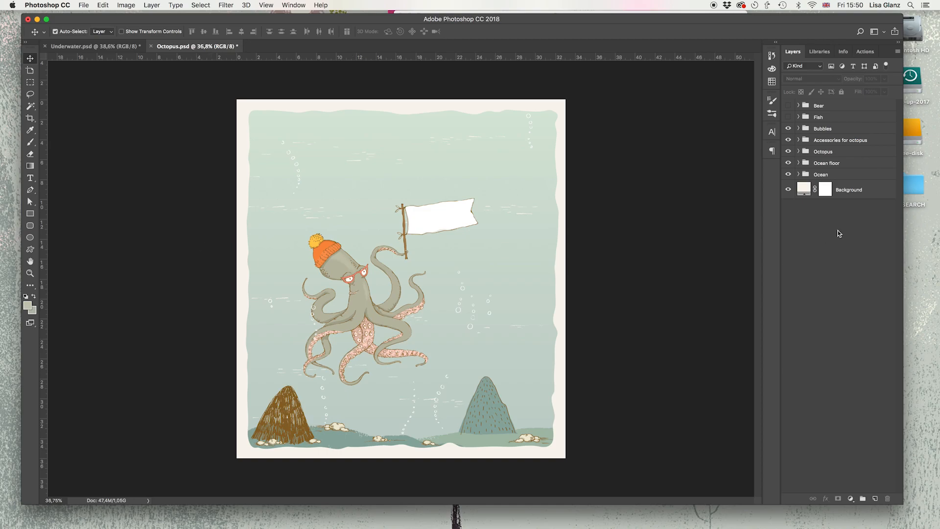
click(788, 190)
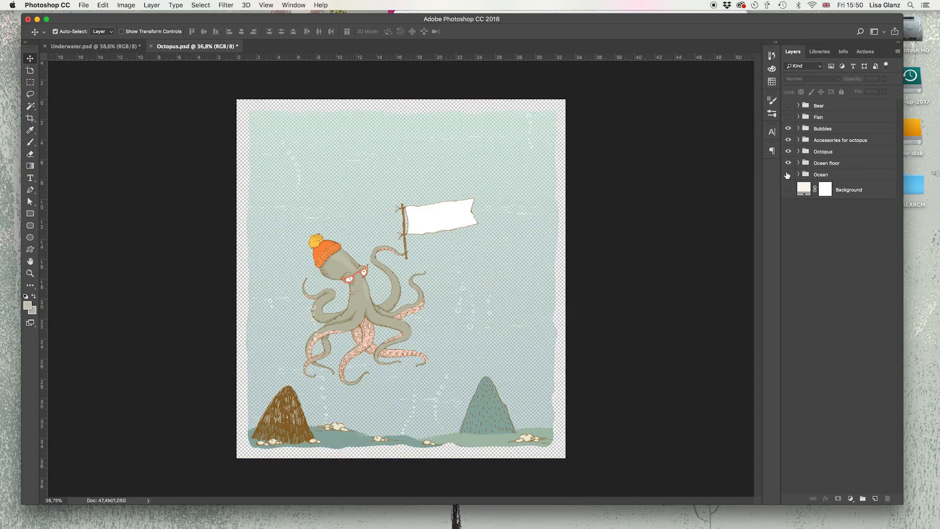
click(788, 175)
click(788, 164)
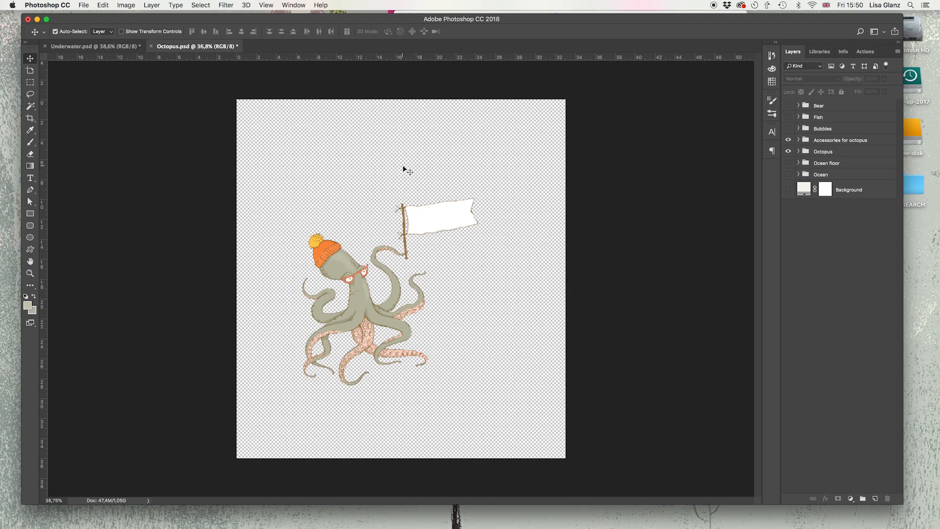
Step: Select the entire Octopus.psd canvas and copy the visible artwork with Copy Merged
click(206, 4)
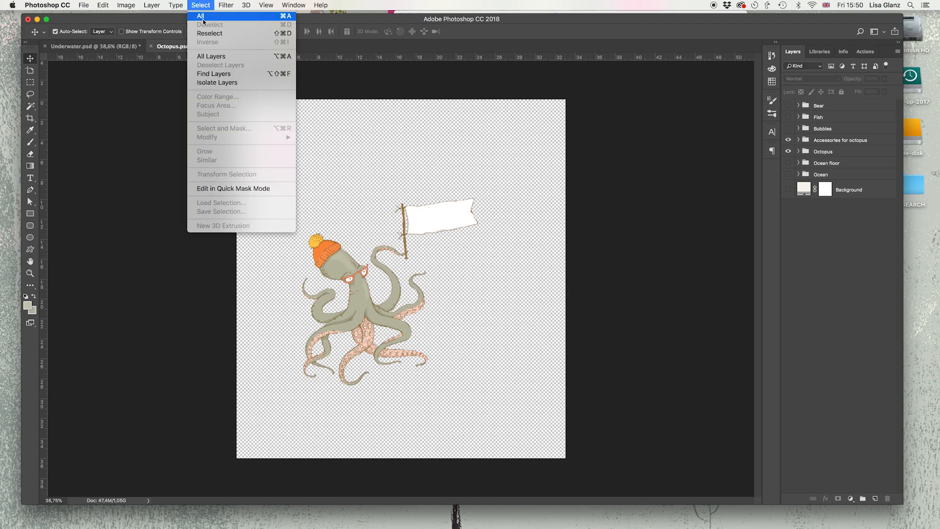
click(201, 18)
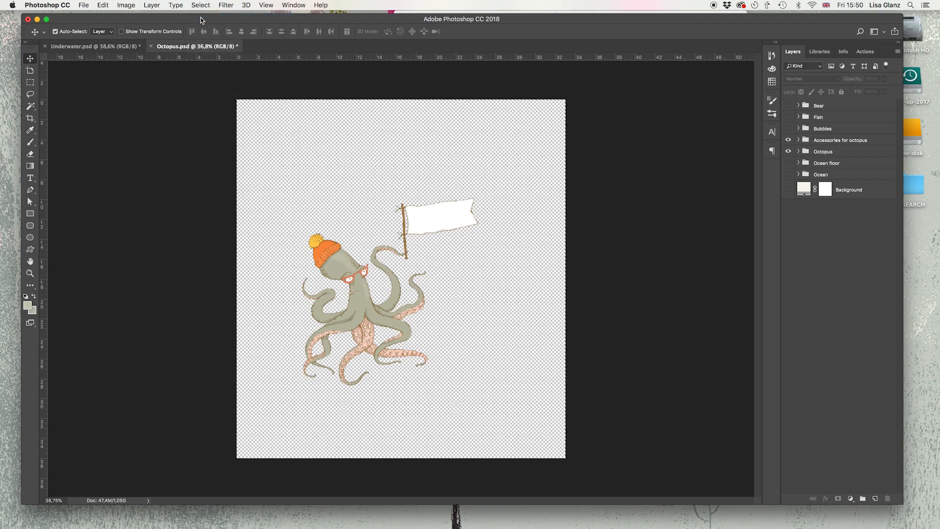
click(102, 4)
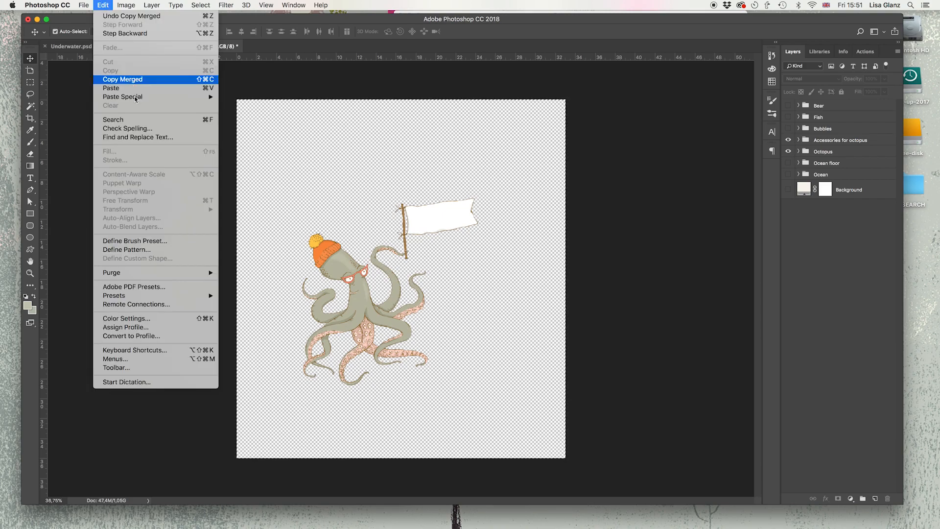
click(110, 81)
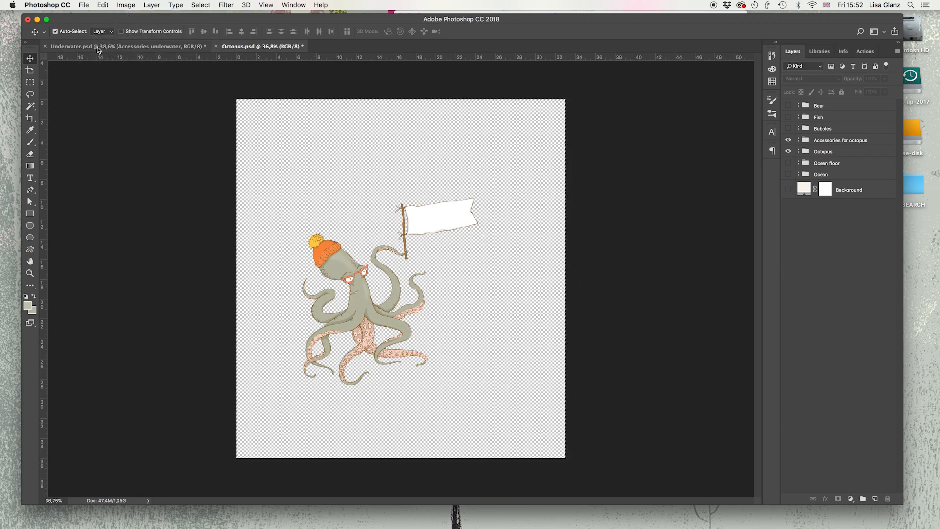
Step: Paste the merged octopus artwork into Underwater.psd above the Accessories underwater group
click(97, 48)
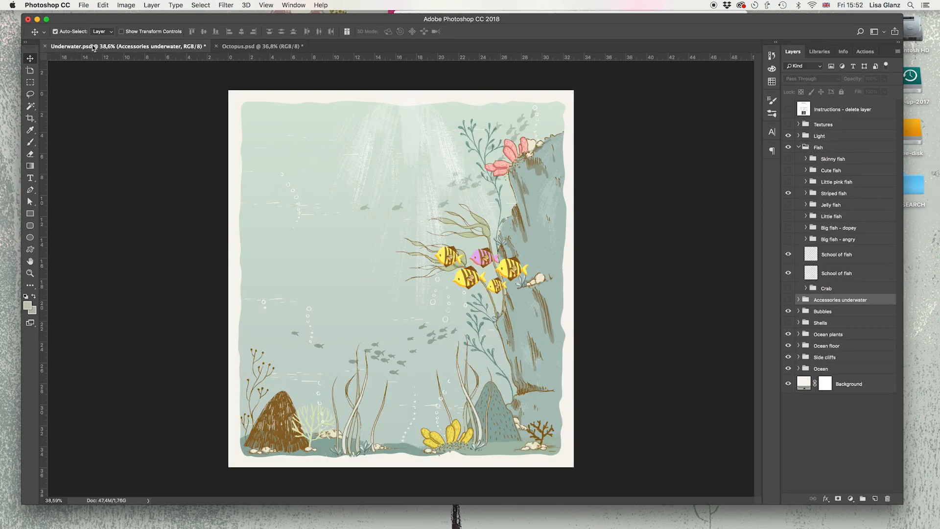
click(102, 5)
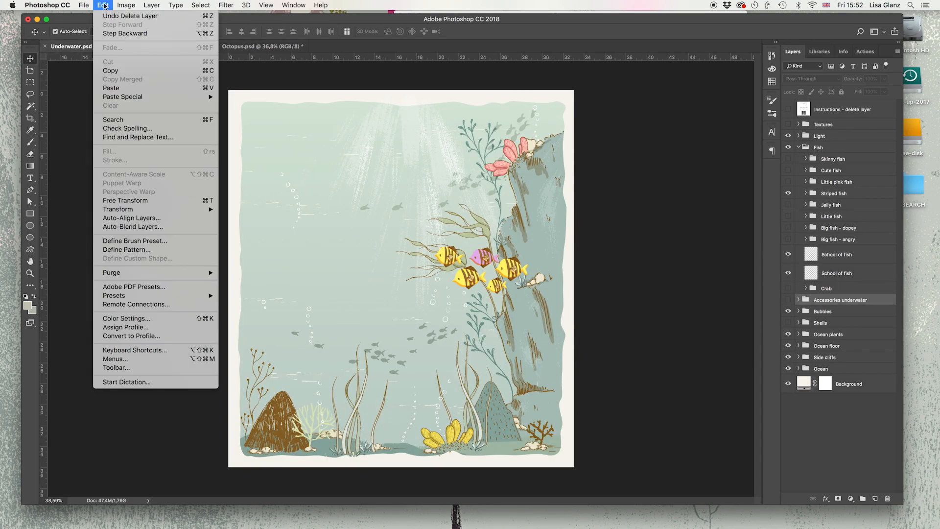
click(130, 91)
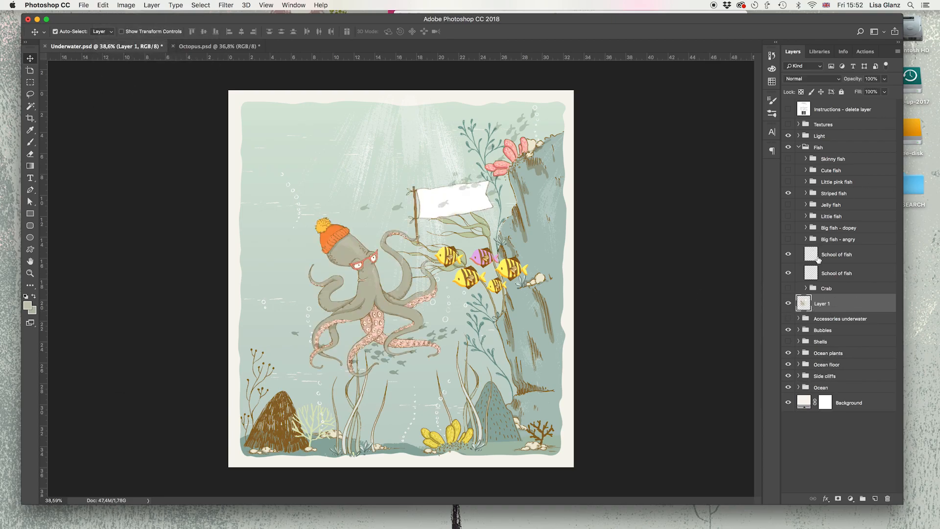
Step: Rename the pasted layer as Octopus and move the octopus higher and farther left in the scene
click(798, 147)
double_click(823, 163)
text(Octo)
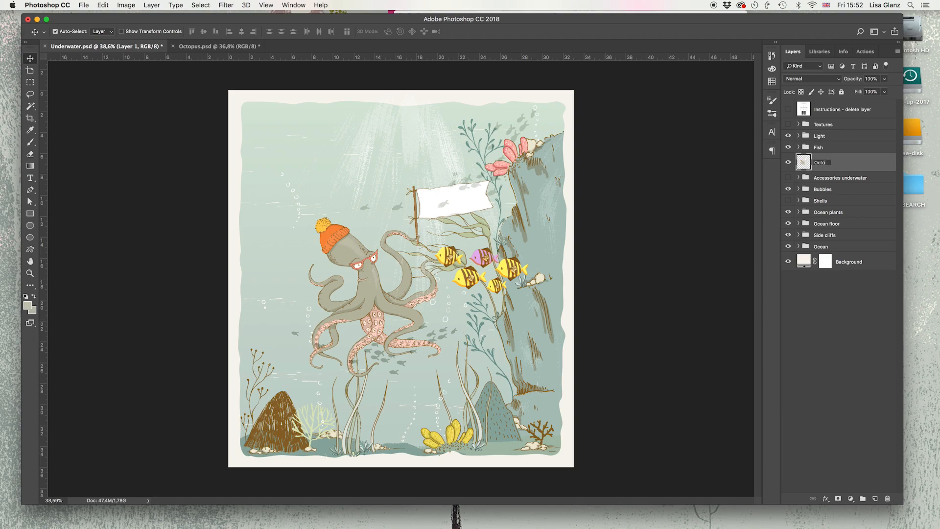
text(pus)
key(Return)
drag(366, 259, 327, 217)
mouse_move(822, 162)
mouse_down()
mouse_move(821, 138)
mouse_move(821, 155)
mouse_up()
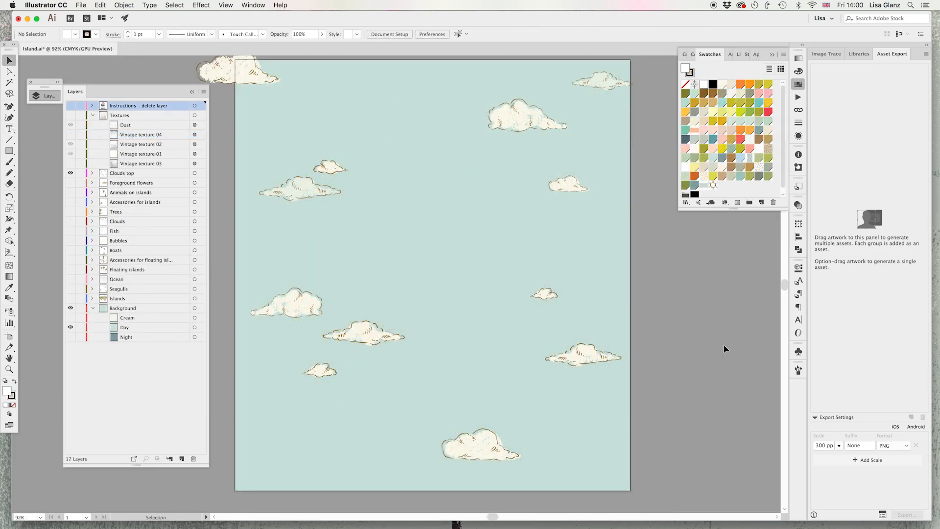
Step: In Island.ai in Illustrator, show the Floating islands, Accessories for floating islands and Textures layers
click(70, 270)
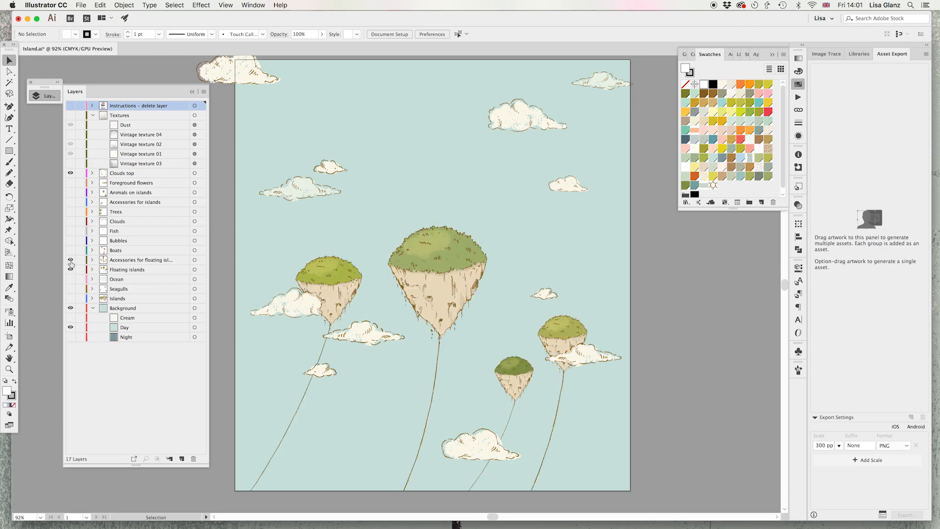
click(70, 260)
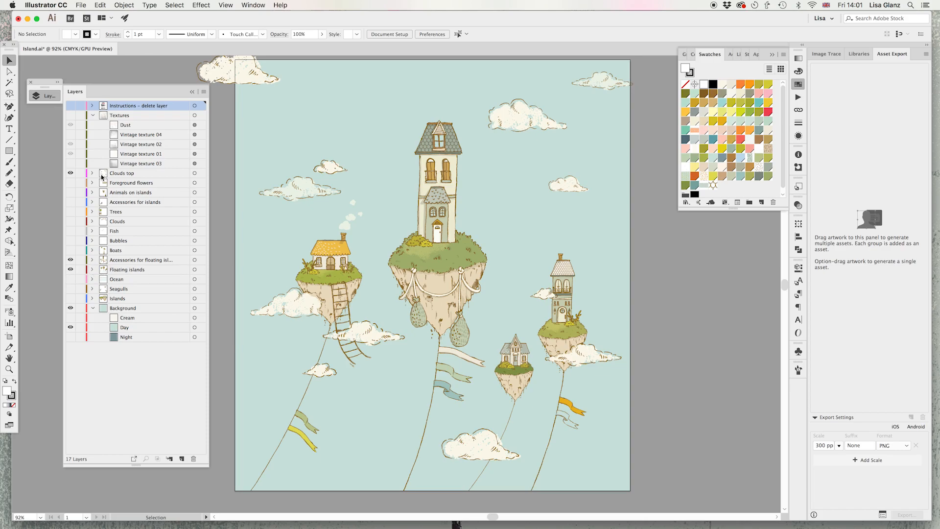
click(71, 116)
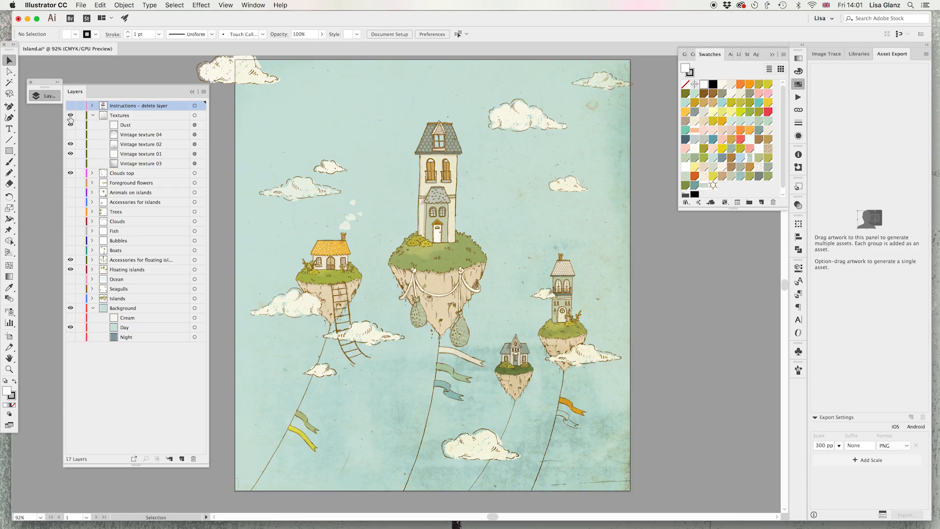